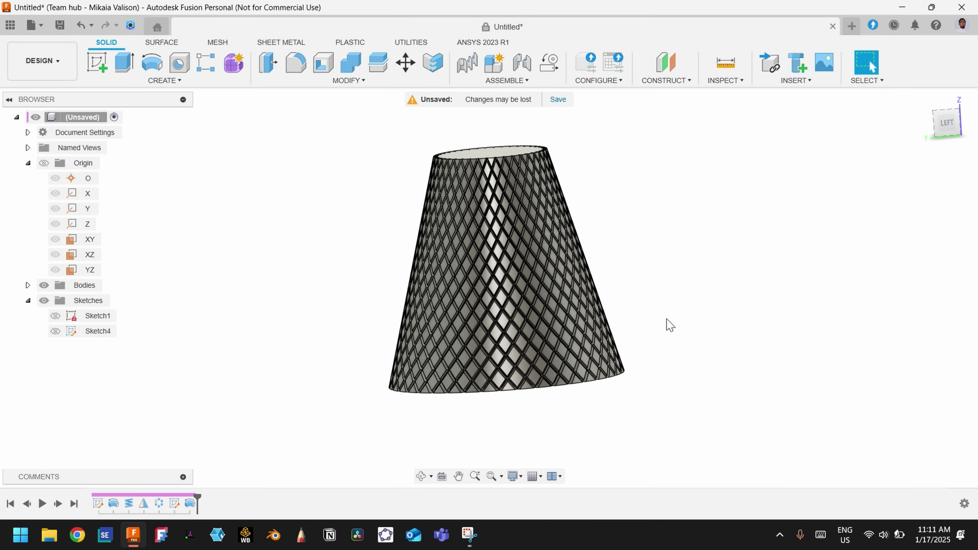
# Delete all seven timeline features, then start a new sketch on the XZ origin plane.
pyautogui.moveTo(670, 326)
pyautogui.keyDown('shift'); pyautogui.mouseDown(button='middle')
pyautogui.moveTo(694, 310)
pyautogui.moveTo(717, 323)
pyautogui.mouseUp(button='middle'); pyautogui.keyUp('shift')
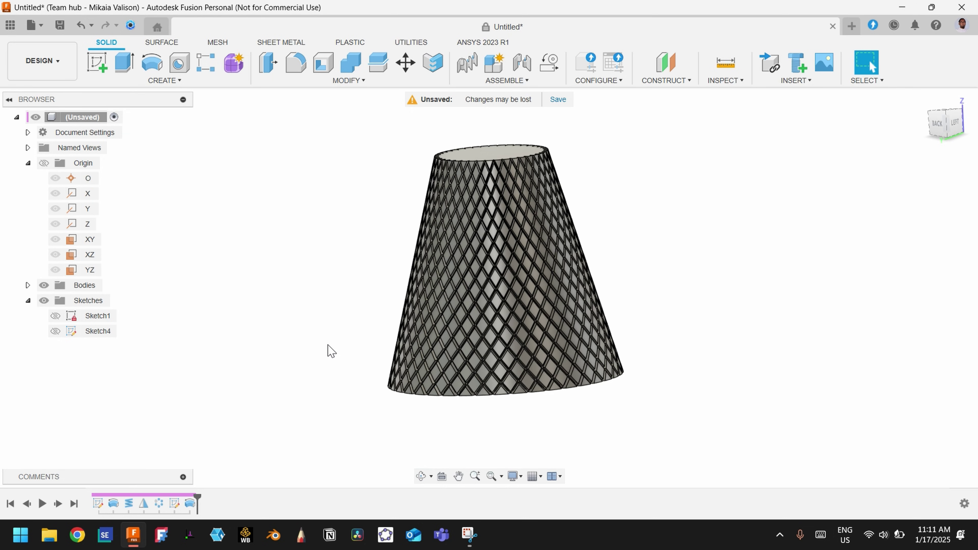
pyautogui.click(190, 503)
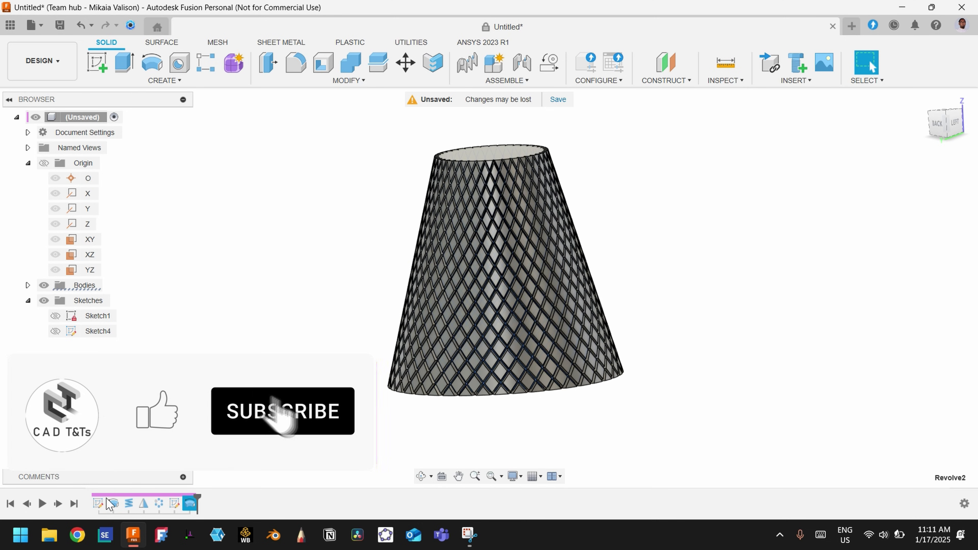
pyautogui.keyDown('shift'); pyautogui.click(97, 507); pyautogui.keyUp('shift')
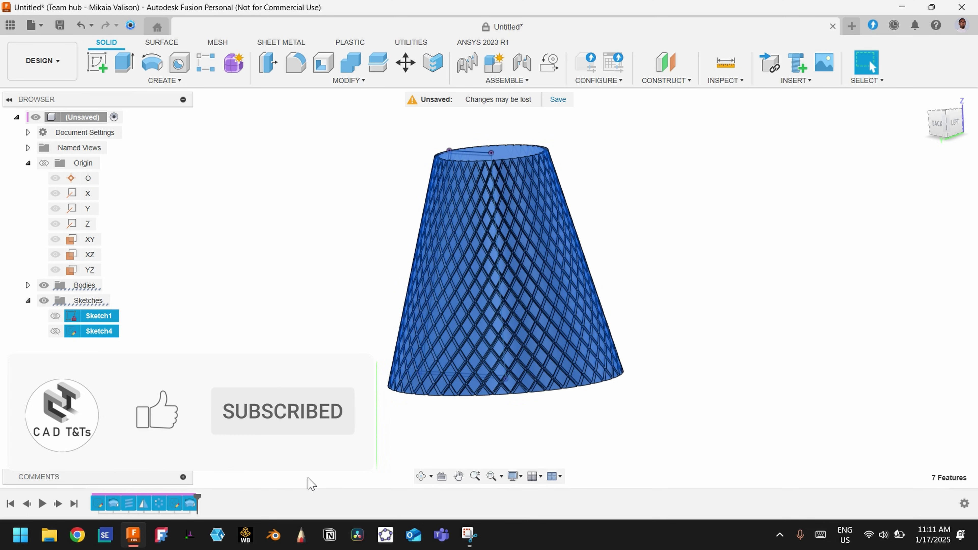
pyautogui.press('Delete')
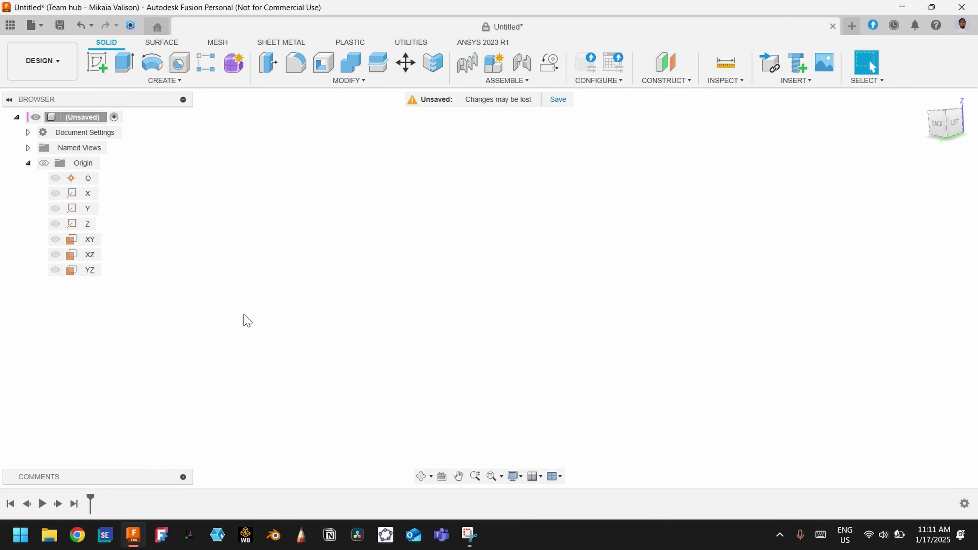
pyautogui.click(89, 255)
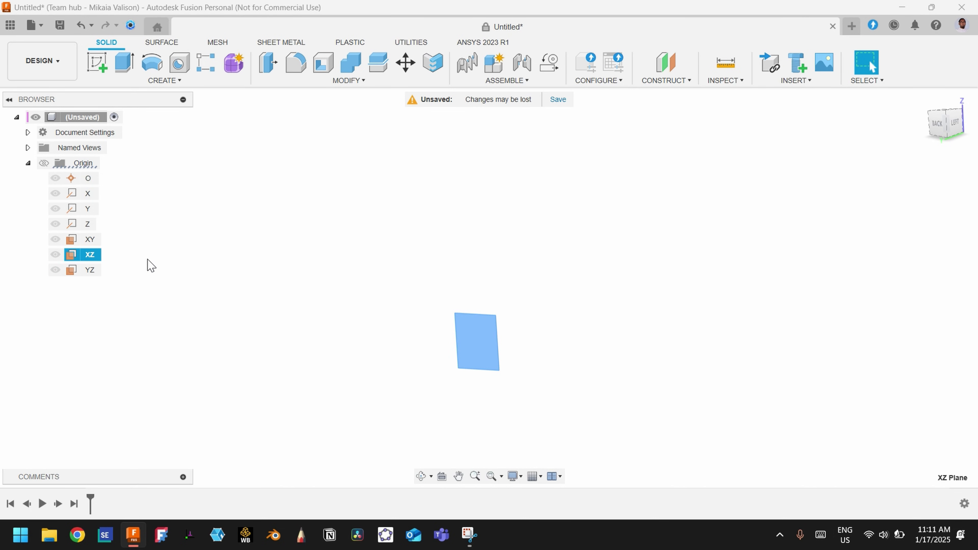
pyautogui.click(96, 62)
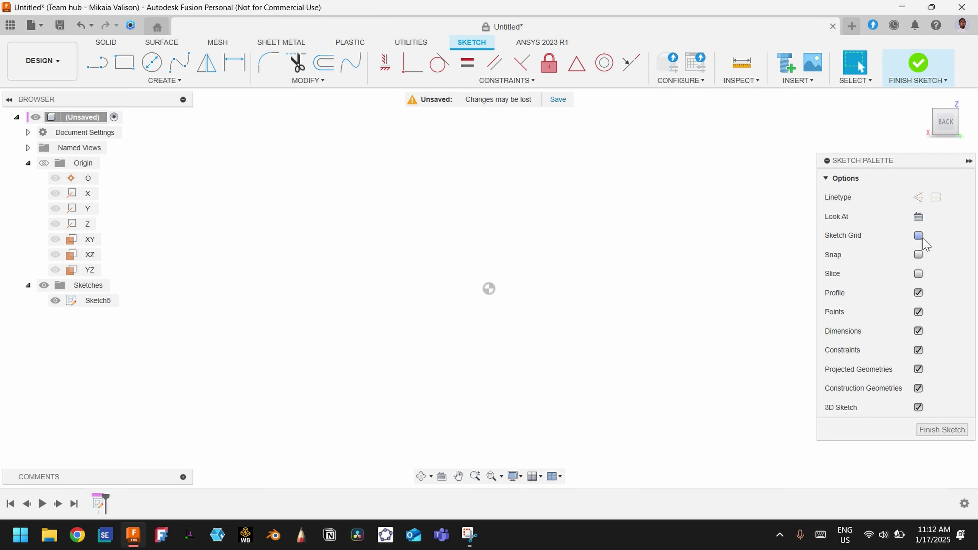
# Turn on the sketch grid and draw a closed four-line tapered profile from the origin.
pyautogui.click(919, 236)
pyautogui.press('l')
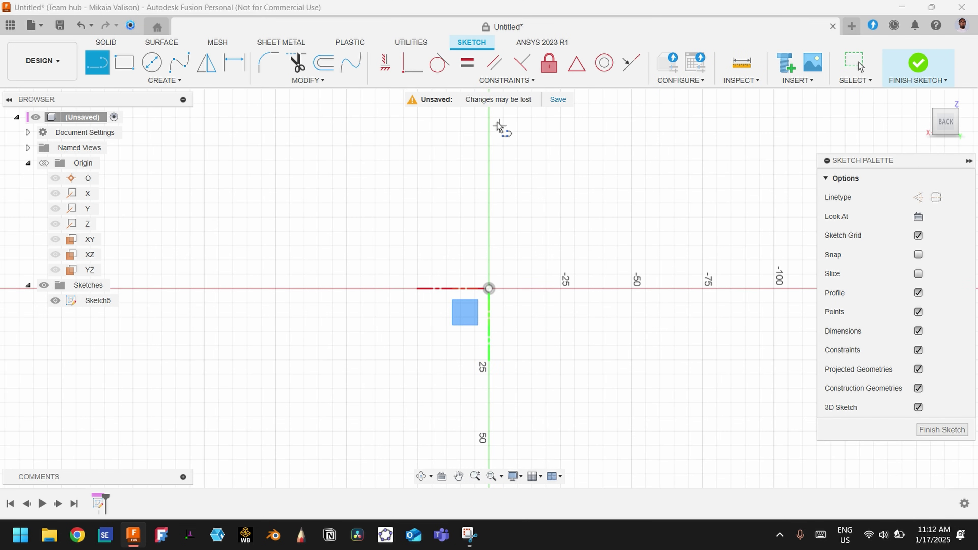
pyautogui.click(489, 288)
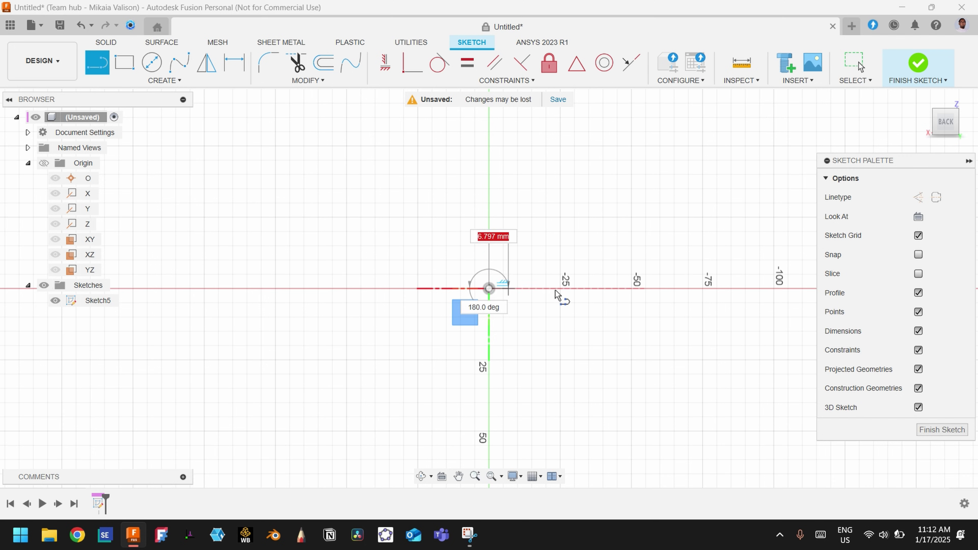
pyautogui.click(595, 288)
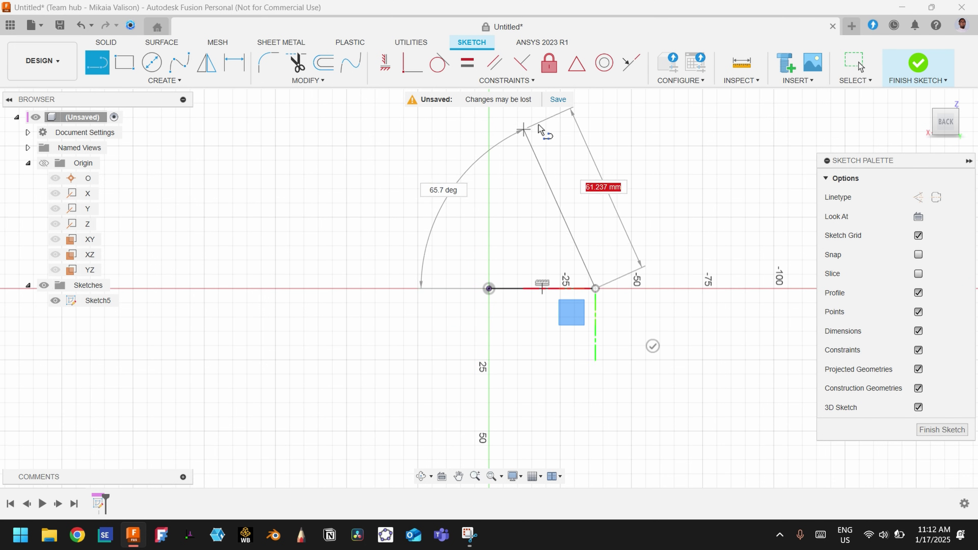
pyautogui.click(543, 124)
pyautogui.click(489, 123)
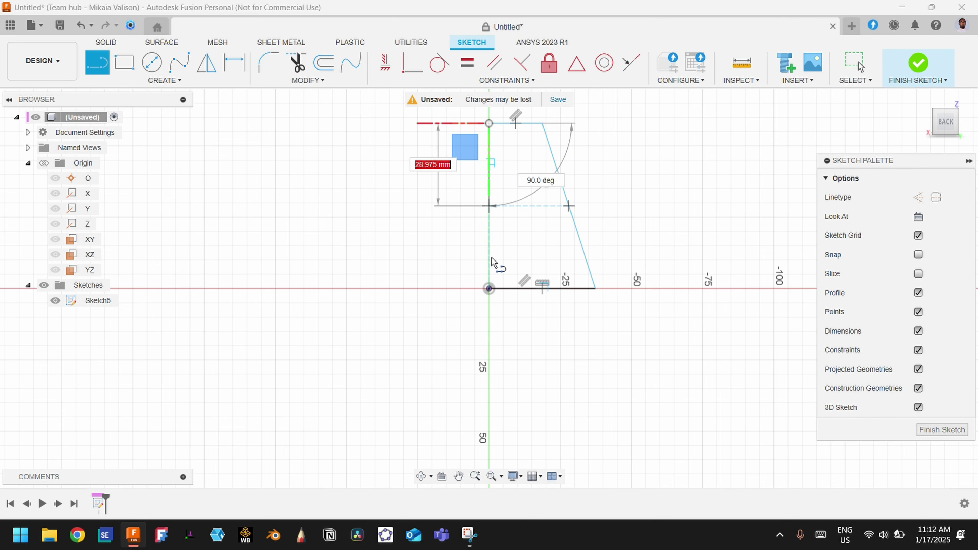
pyautogui.click(489, 289)
pyautogui.press('Escape')
# Dimension the slanted side at 15° to the vertical and the vertical side at 80 mm.
pyautogui.click(573, 227)
pyautogui.scroll(2, 572, 216)
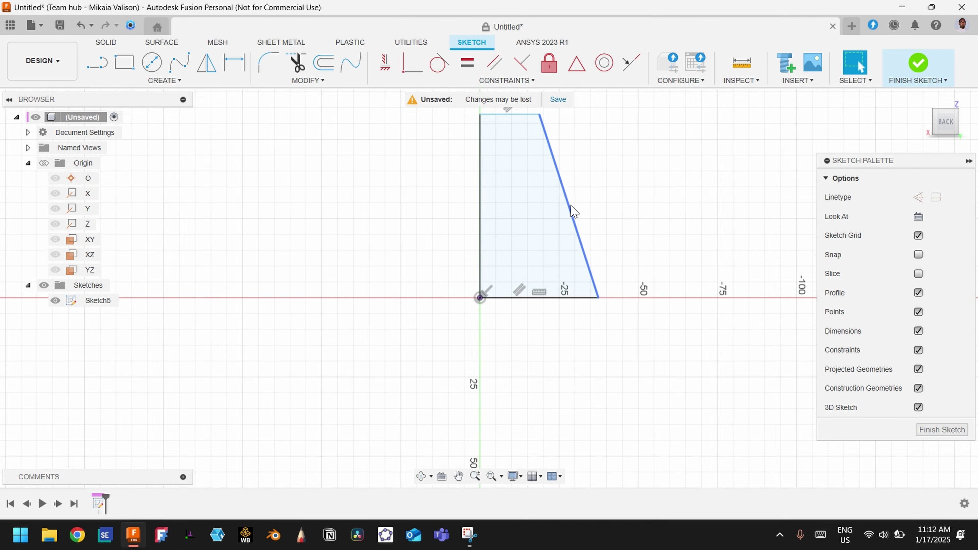
pyautogui.press('d')
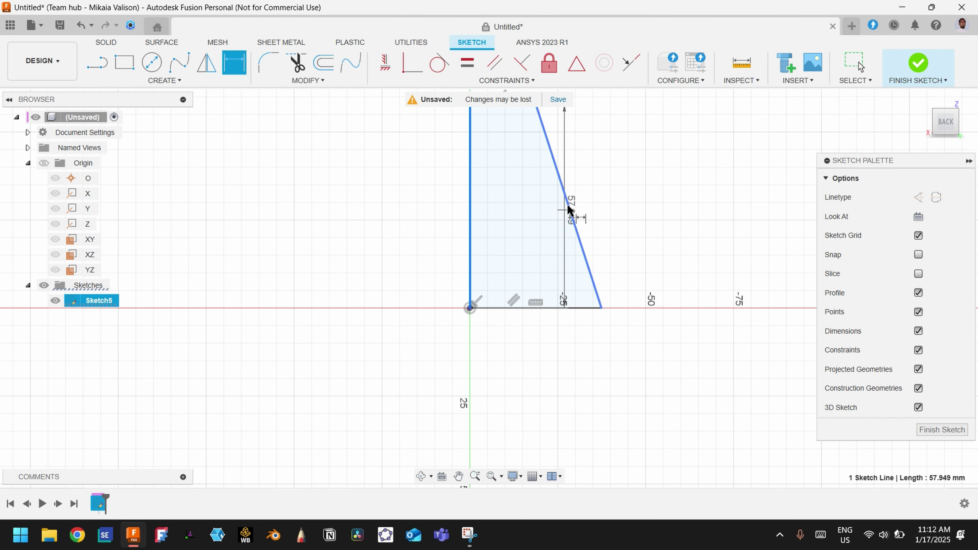
pyautogui.click(470, 211)
pyautogui.click(551, 215)
pyautogui.write('15')
pyautogui.press('Return')
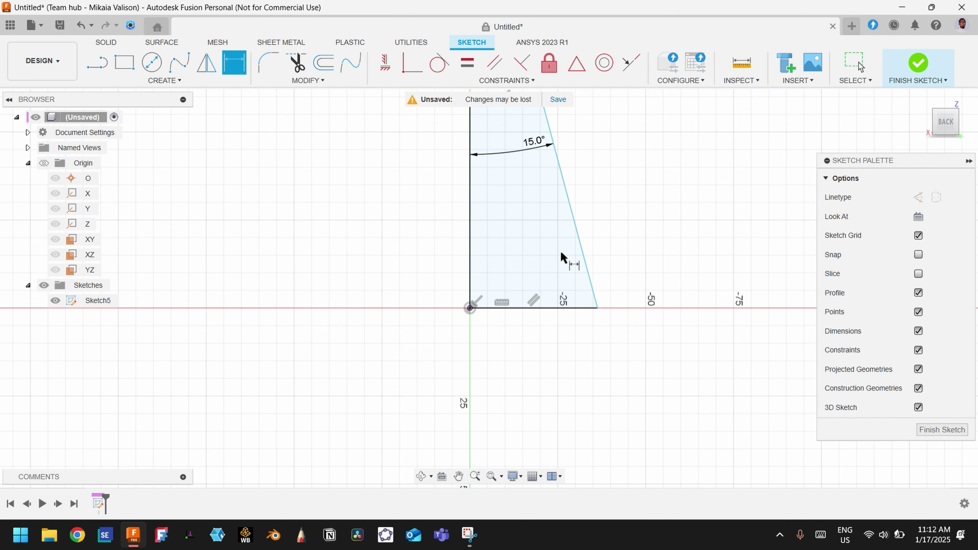
pyautogui.scroll(-2, 561, 257)
pyautogui.click(493, 253)
pyautogui.click(468, 246)
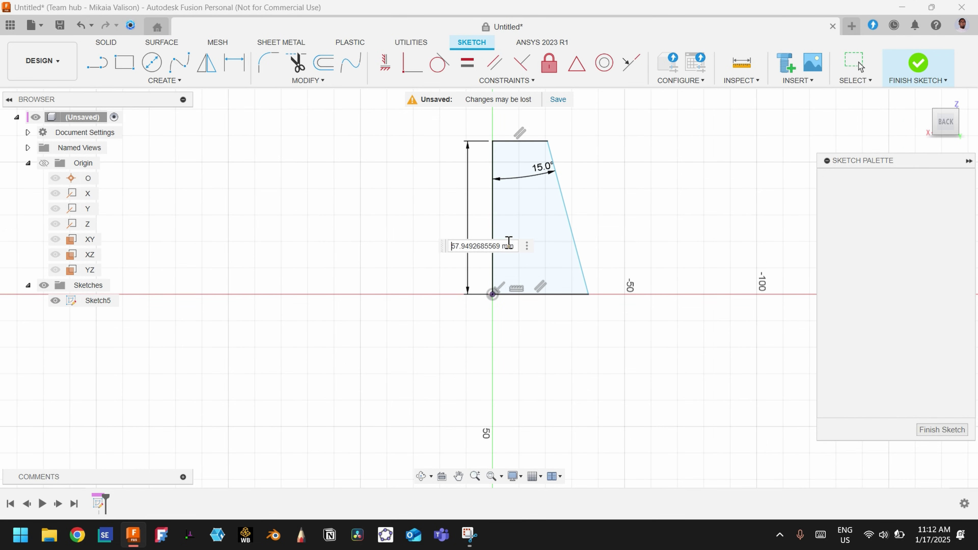
pyautogui.write('80')
pyautogui.press('Return')
# Dimension the top edge at 20 mm and move the 15° angle label lower.
pyautogui.scroll(-2, 561, 228)
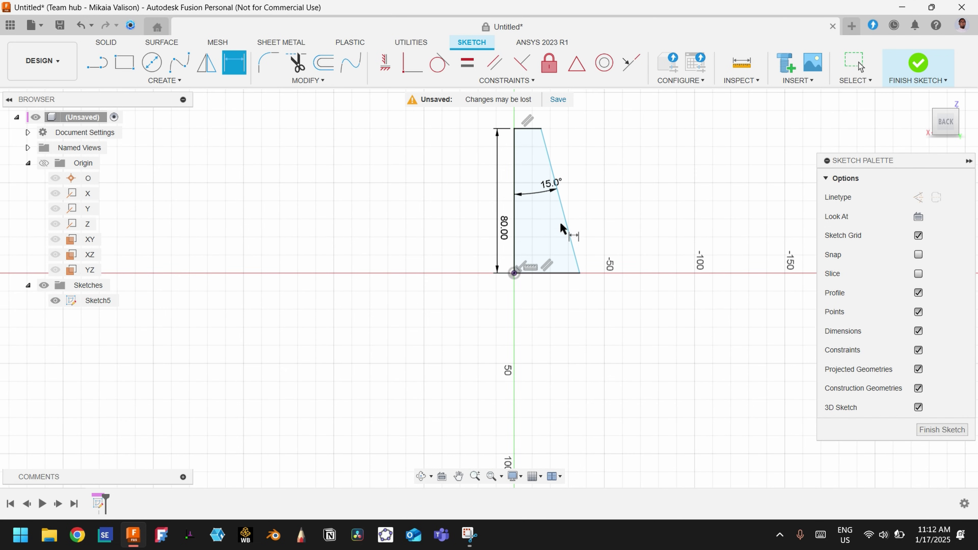
pyautogui.scroll(2, 524, 124)
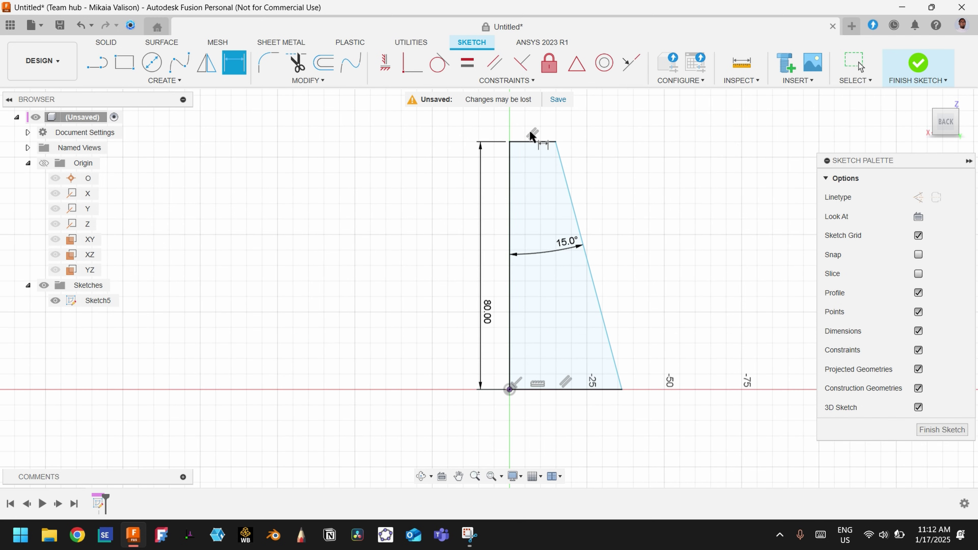
pyautogui.click(544, 145)
pyautogui.click(598, 140)
pyautogui.write('20')
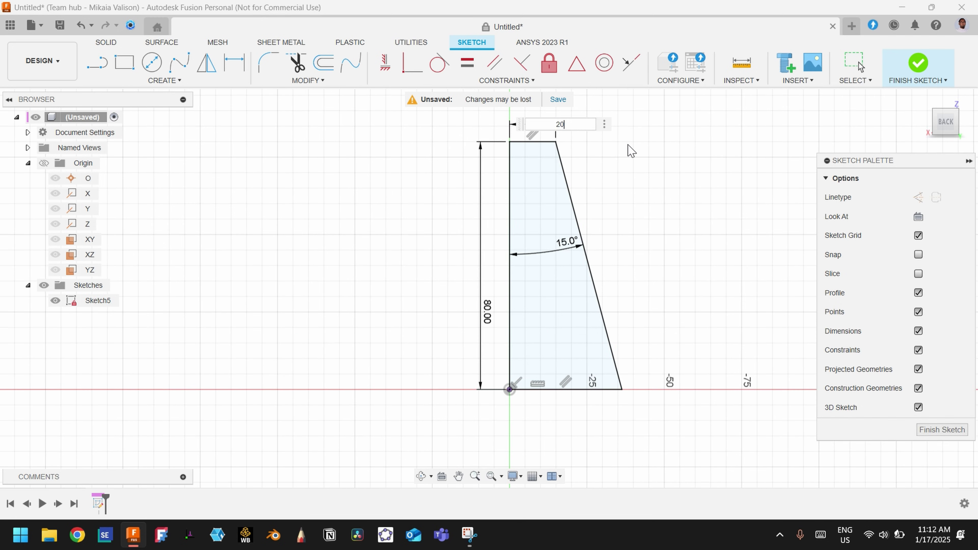
pyautogui.press('Return')
pyautogui.scroll(-2, 631, 173)
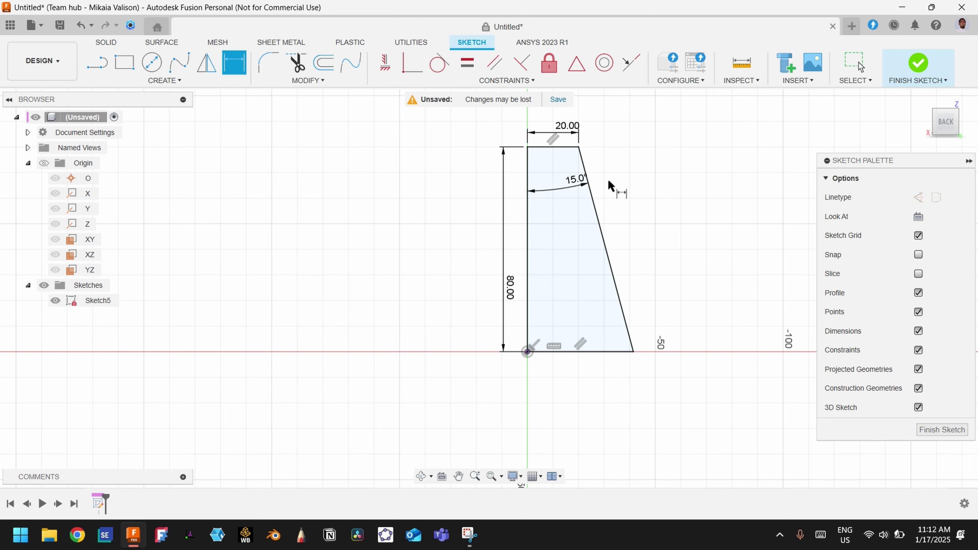
pyautogui.press('Escape')
pyautogui.moveTo(577, 179); pyautogui.dragTo(575, 250)
pyautogui.click(562, 271)
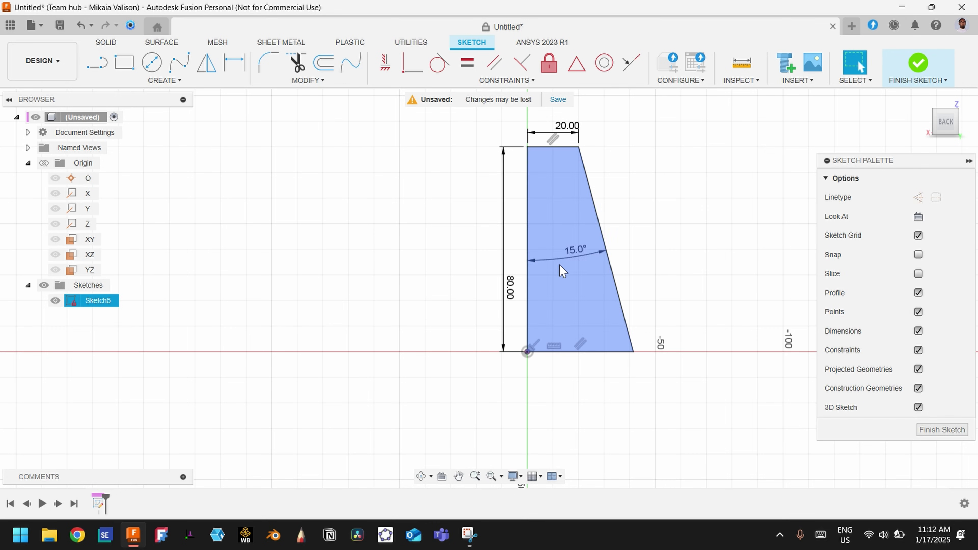
pyautogui.click(573, 258)
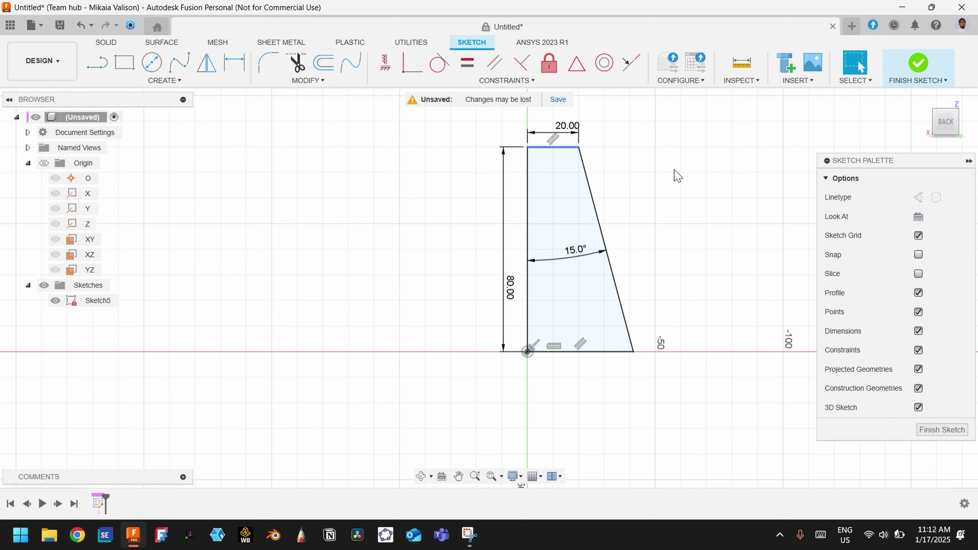
# Finish the sketch and revolve the profile 360° around its vertical edge into a cone.
pyautogui.click(918, 65)
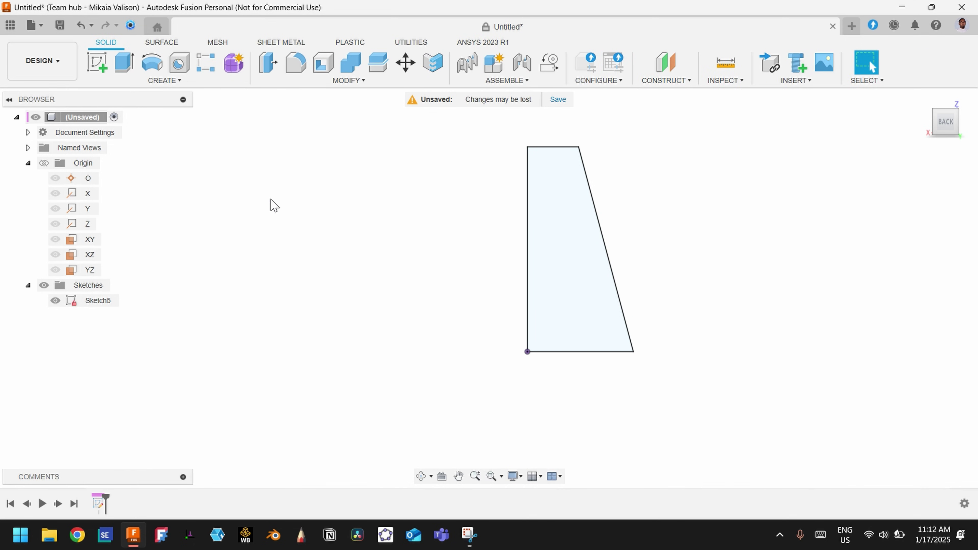
pyautogui.click(161, 70)
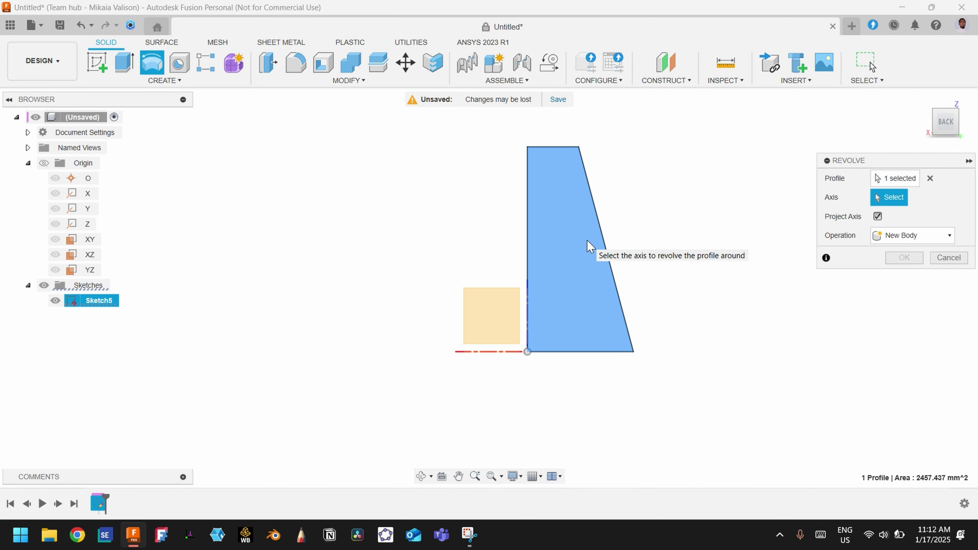
pyautogui.click(528, 201)
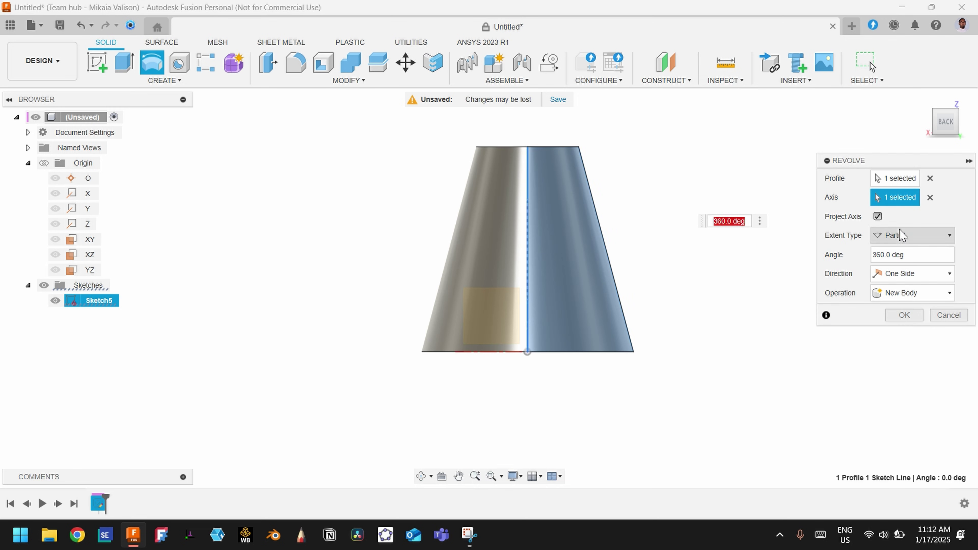
pyautogui.click(901, 316)
pyautogui.keyDown('shift'); pyautogui.moveTo(633, 183); pyautogui.dragTo(669, 236, button='middle'); pyautogui.keyUp('shift')
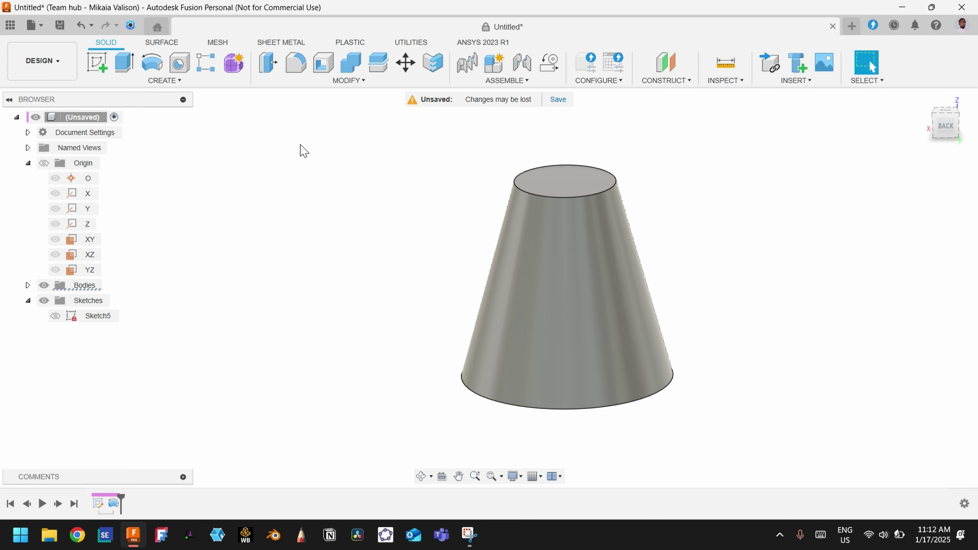
# Start a Coil with a 40 mm diameter circle centred on the cone's top face.
pyautogui.click(152, 81)
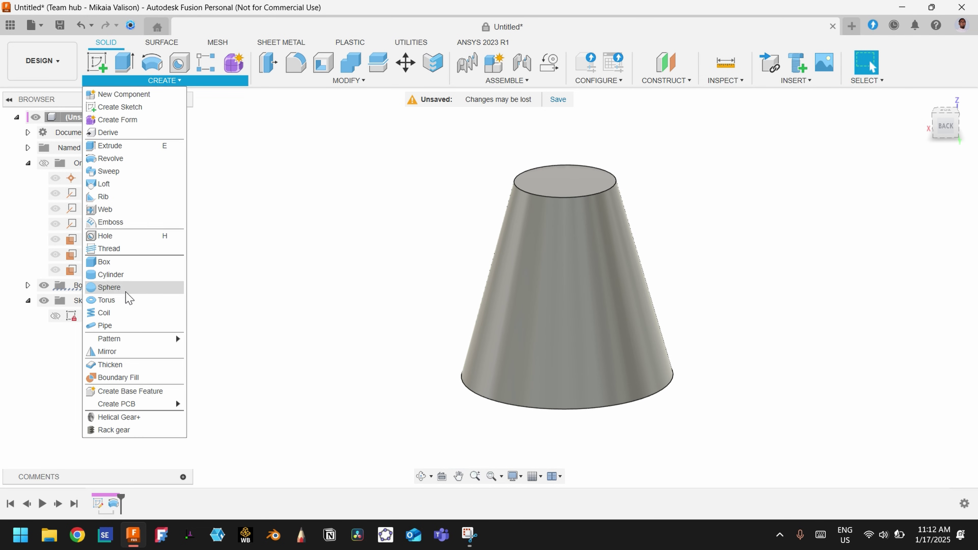
pyautogui.click(126, 313)
pyautogui.click(514, 192)
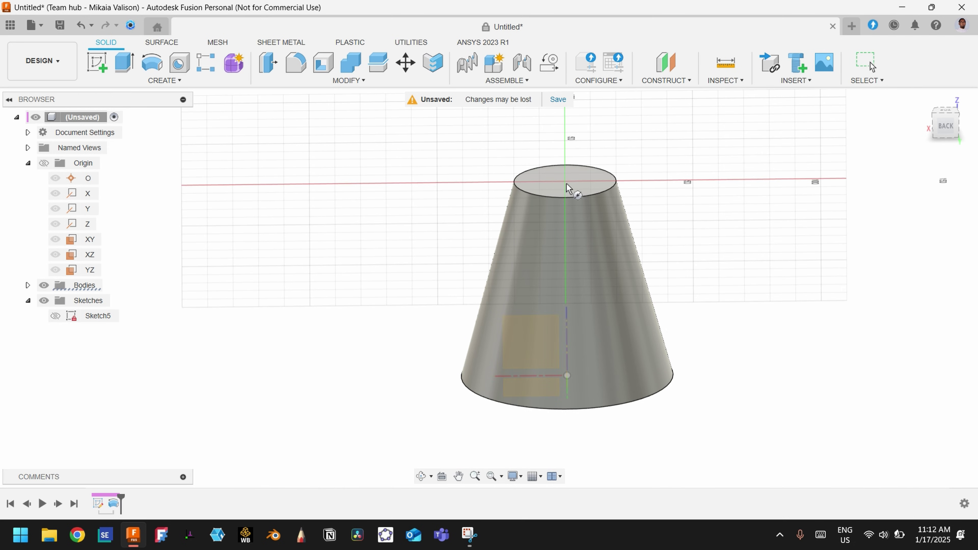
pyautogui.click(566, 182)
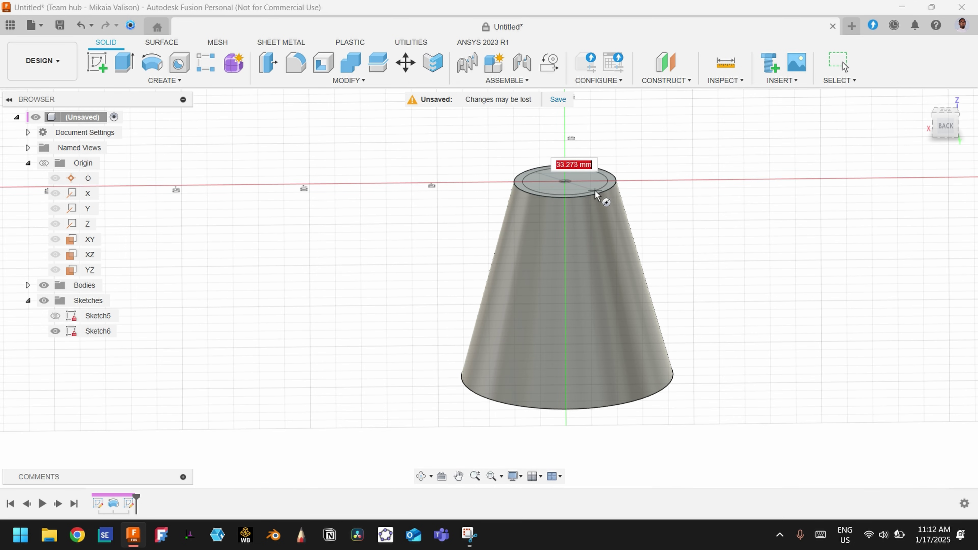
pyautogui.write('40')
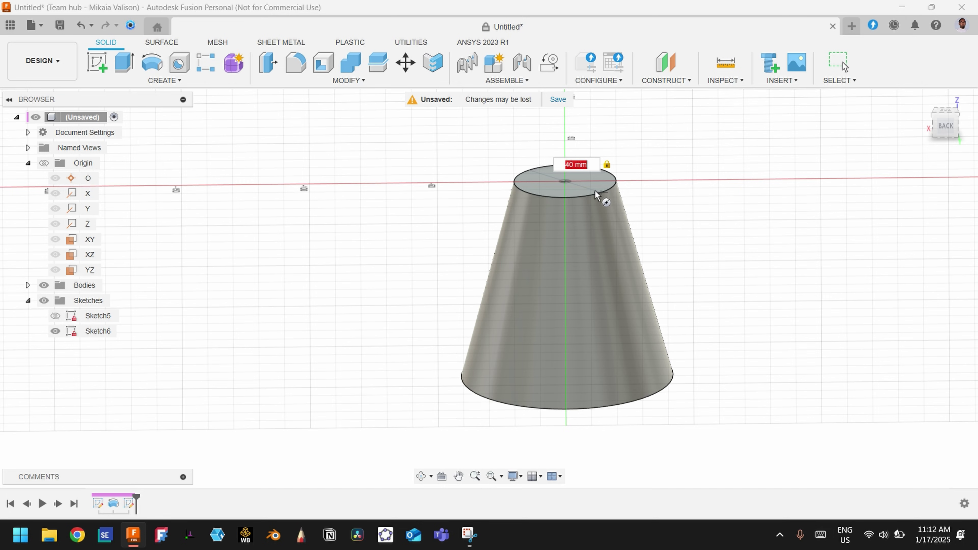
pyautogui.press('Return')
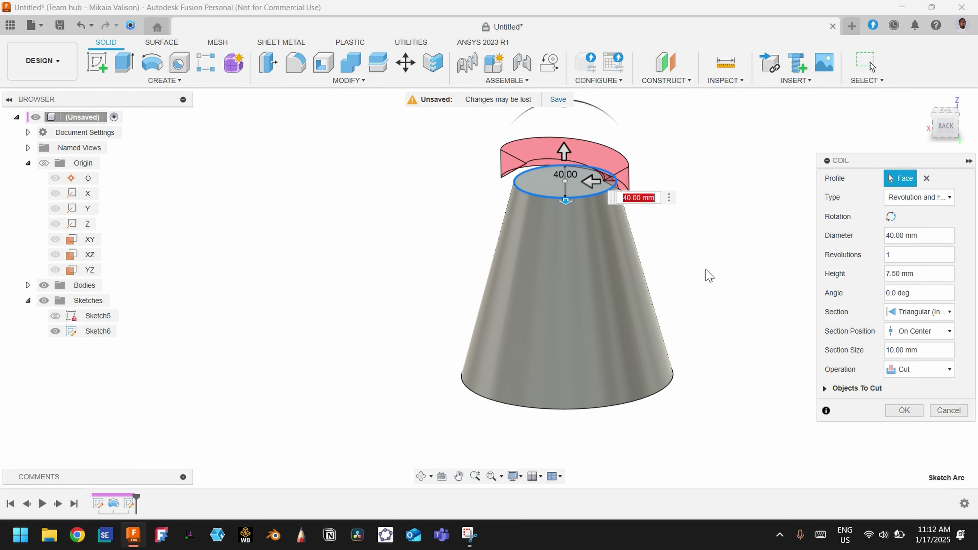
# Set the coil height to -80, taper angle to 15° and revolutions to 0.35.
pyautogui.keyDown('shift'); pyautogui.moveTo(708, 275); pyautogui.dragTo(716, 255, button='middle'); pyautogui.keyUp('shift')
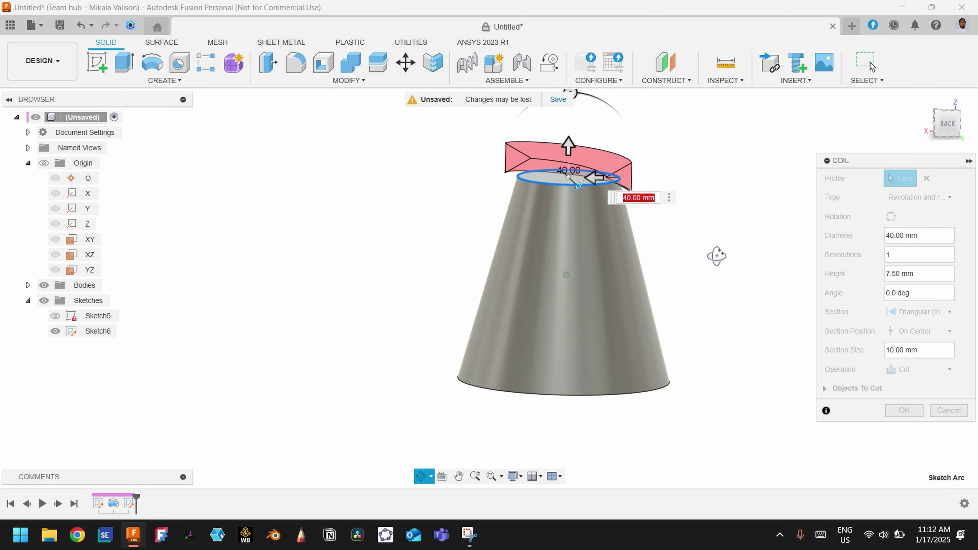
pyautogui.click(922, 278)
pyautogui.write('-80')
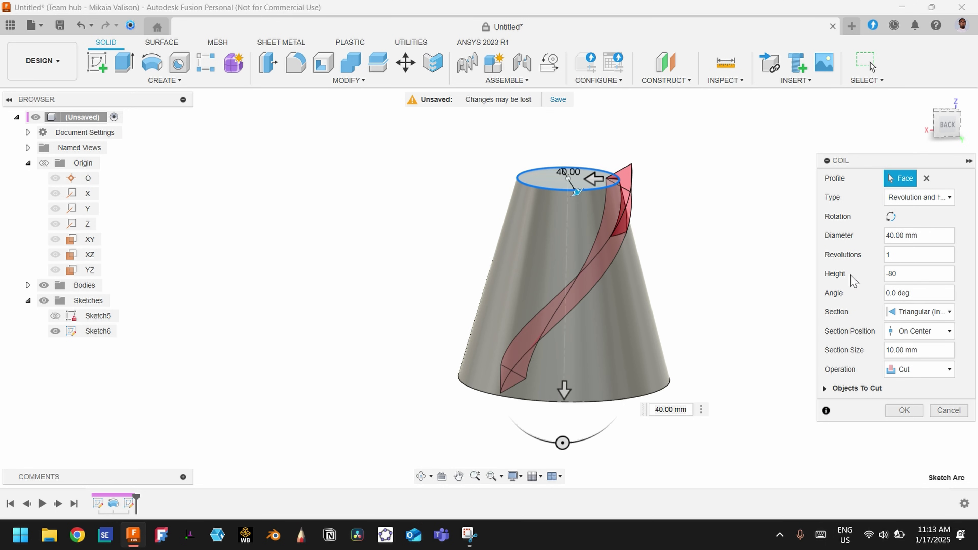
pyautogui.keyDown('shift'); pyautogui.moveTo(710, 266); pyautogui.dragTo(626, 274, button='middle'); pyautogui.keyUp('shift')
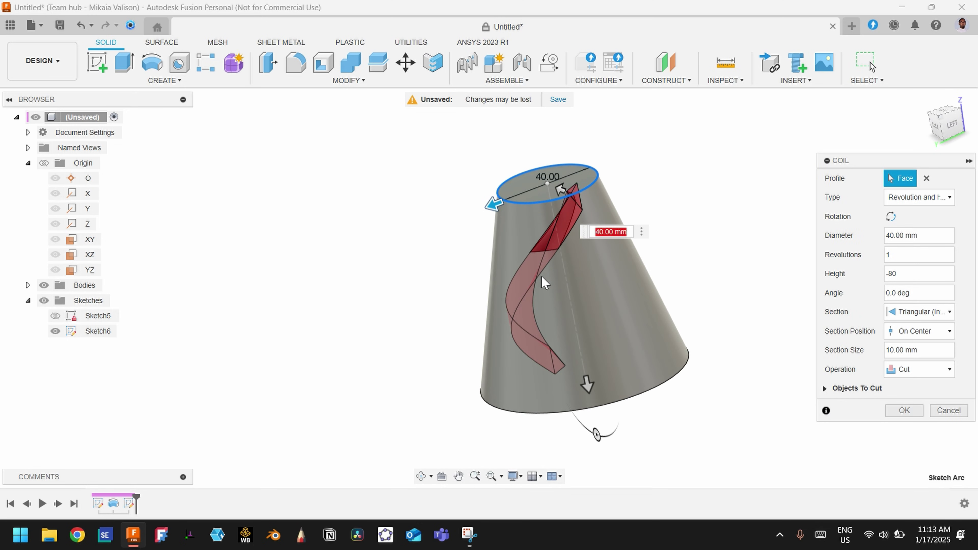
pyautogui.click(921, 293)
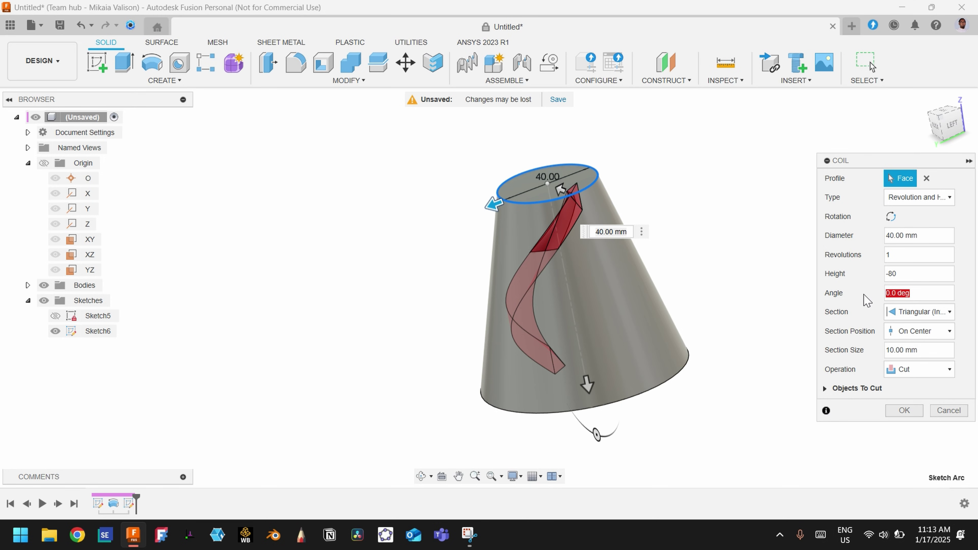
pyautogui.write('15')
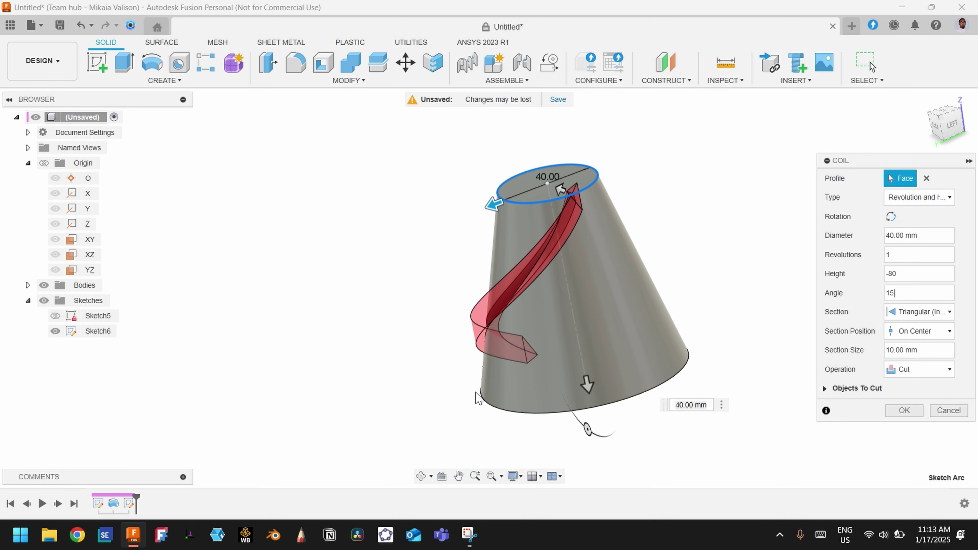
pyautogui.keyDown('shift'); pyautogui.moveTo(586, 387); pyautogui.dragTo(546, 388, button='middle'); pyautogui.keyUp('shift')
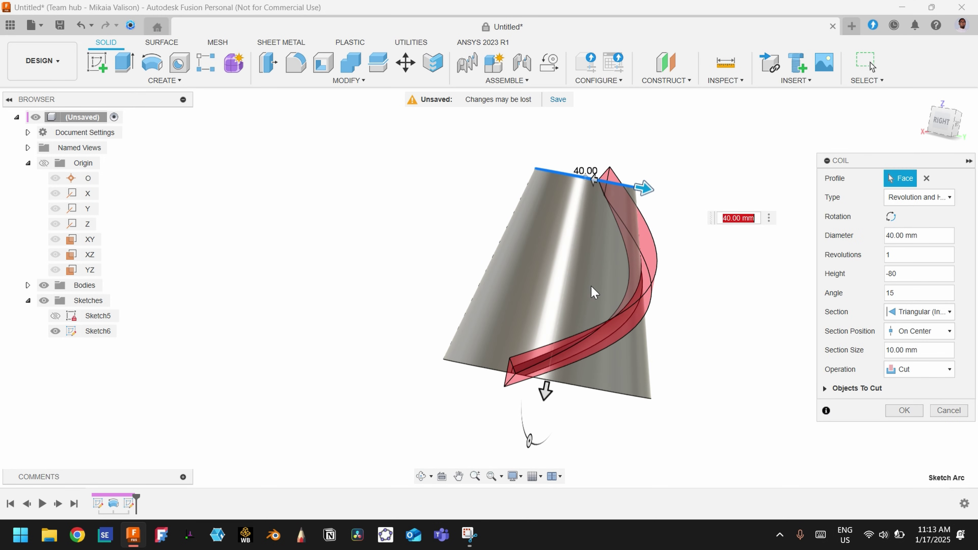
pyautogui.keyDown('shift'); pyautogui.moveTo(656, 291); pyautogui.dragTo(626, 321, button='middle'); pyautogui.keyUp('shift')
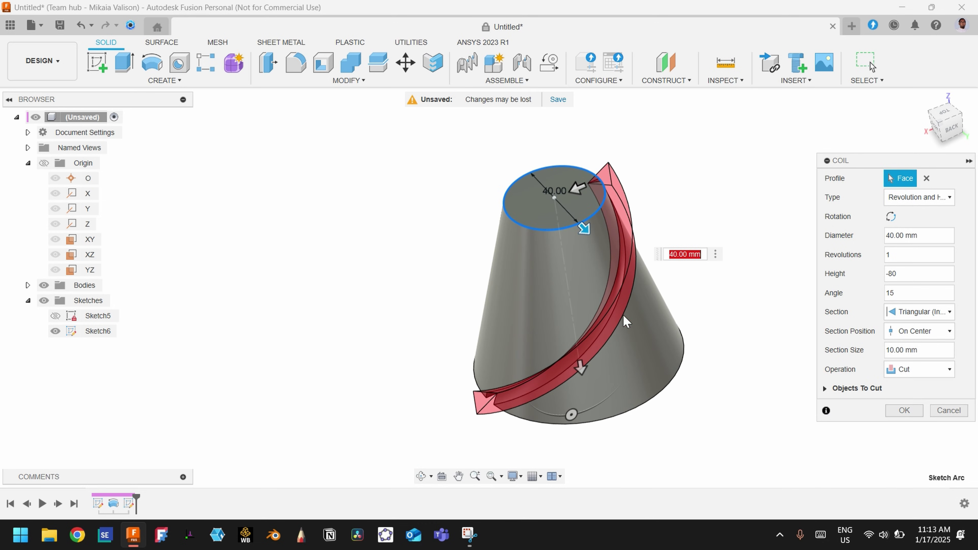
pyautogui.click(897, 255)
pyautogui.write('0.2')
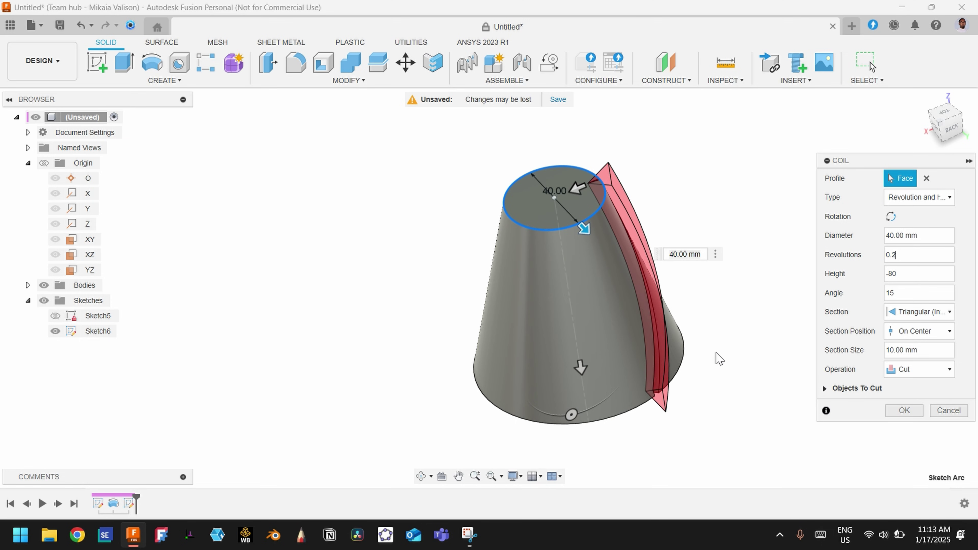
pyautogui.keyDown('shift'); pyautogui.moveTo(704, 400); pyautogui.dragTo(598, 402, button='middle'); pyautogui.keyUp('shift')
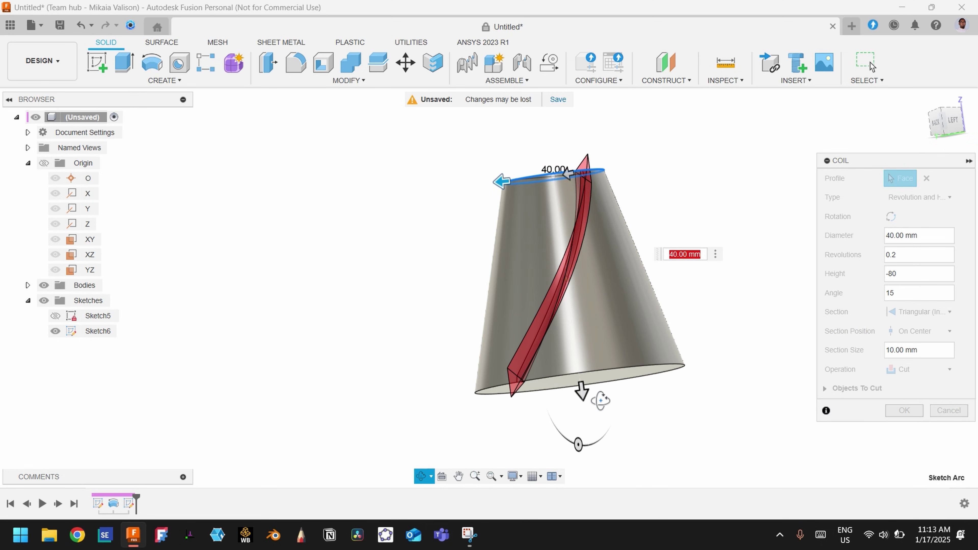
pyautogui.click(904, 259)
pyautogui.write('35')
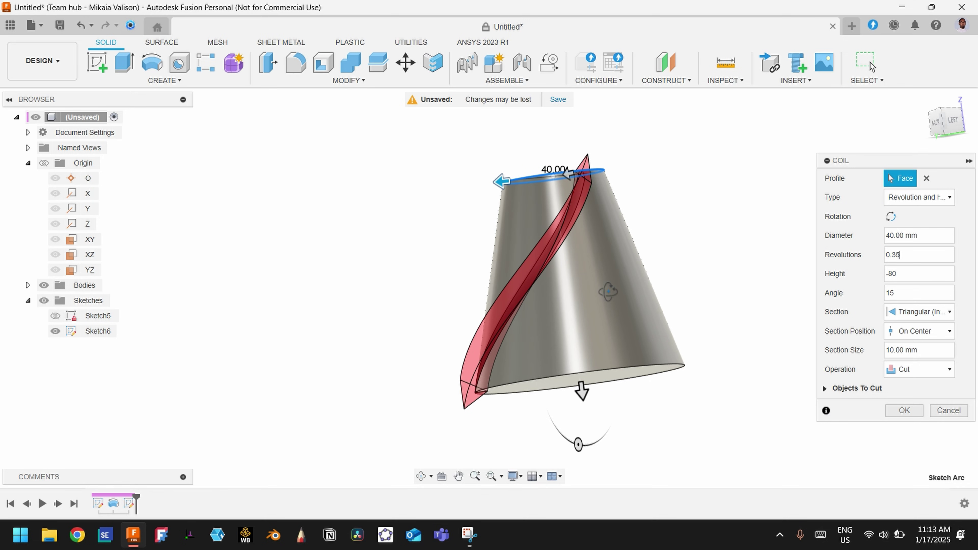
pyautogui.keyDown('shift'); pyautogui.moveTo(609, 292); pyautogui.dragTo(689, 322, button='middle'); pyautogui.keyUp('shift')
# Give the coil a Triangular (Internal) cross-section with section size 4.
pyautogui.click(950, 317)
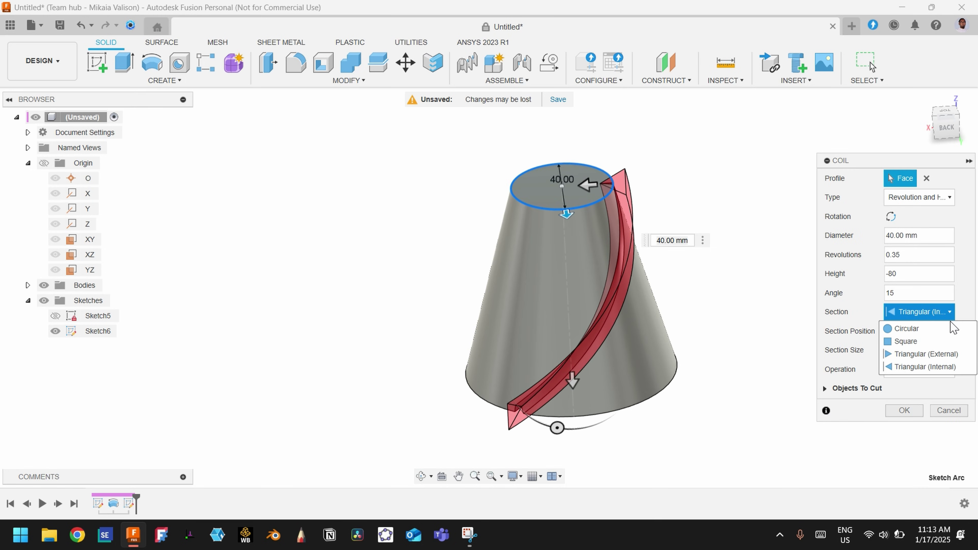
pyautogui.click(941, 367)
pyautogui.scroll(8, 590, 187)
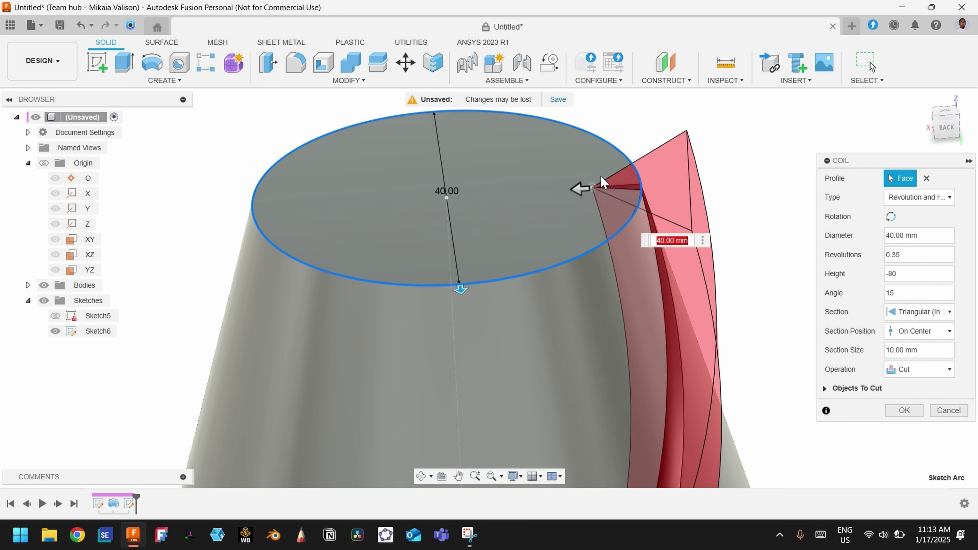
pyautogui.keyDown('shift'); pyautogui.moveTo(589, 187); pyautogui.dragTo(606, 202, button='middle'); pyautogui.keyUp('shift')
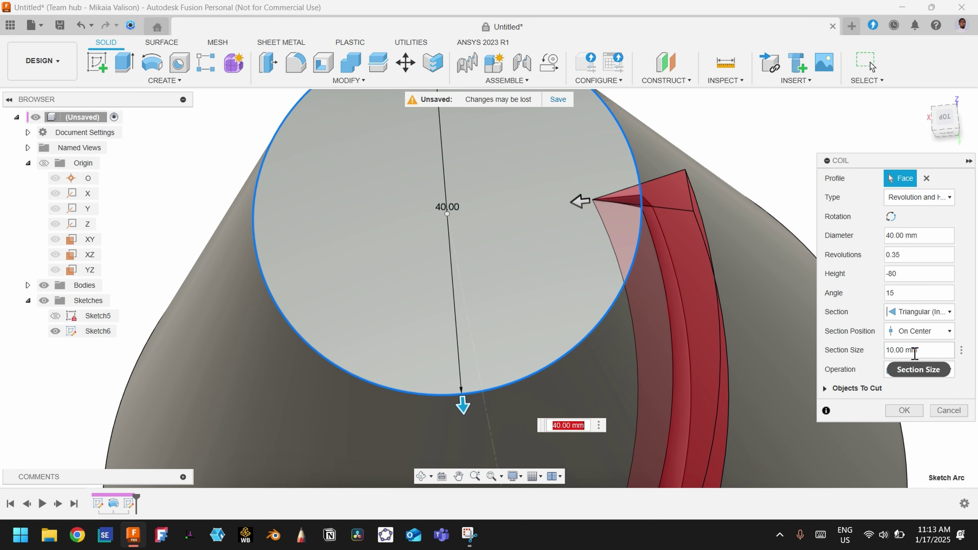
pyautogui.click(926, 351)
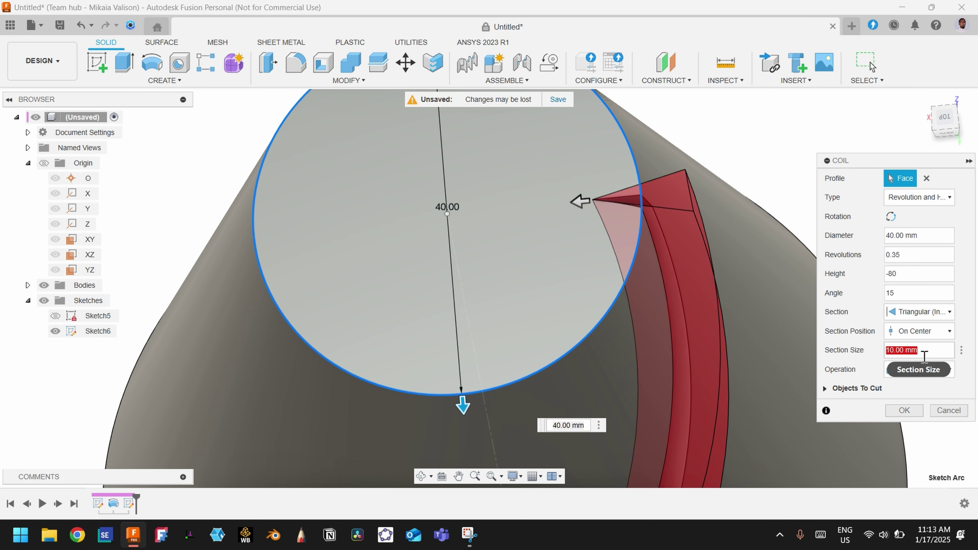
pyautogui.write('4')
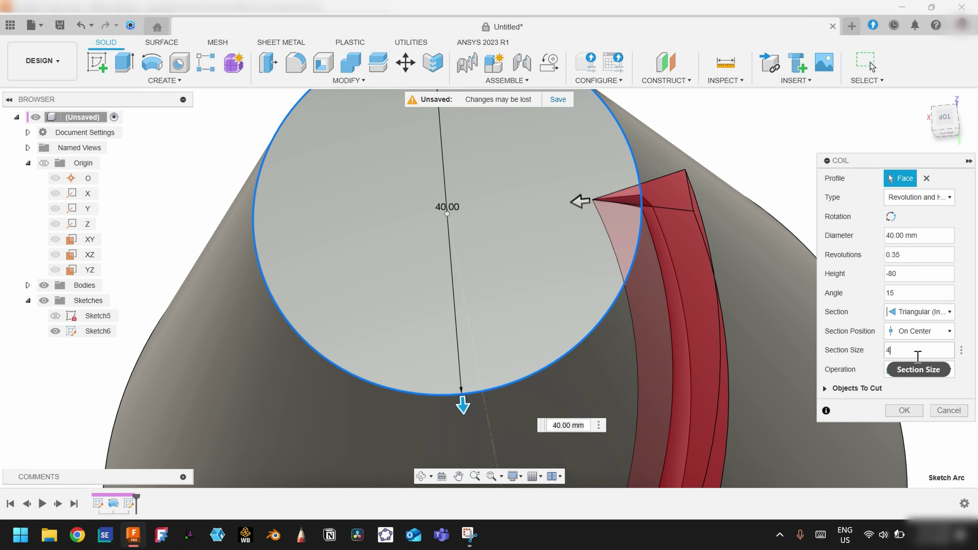
pyautogui.scroll(-5, 680, 210)
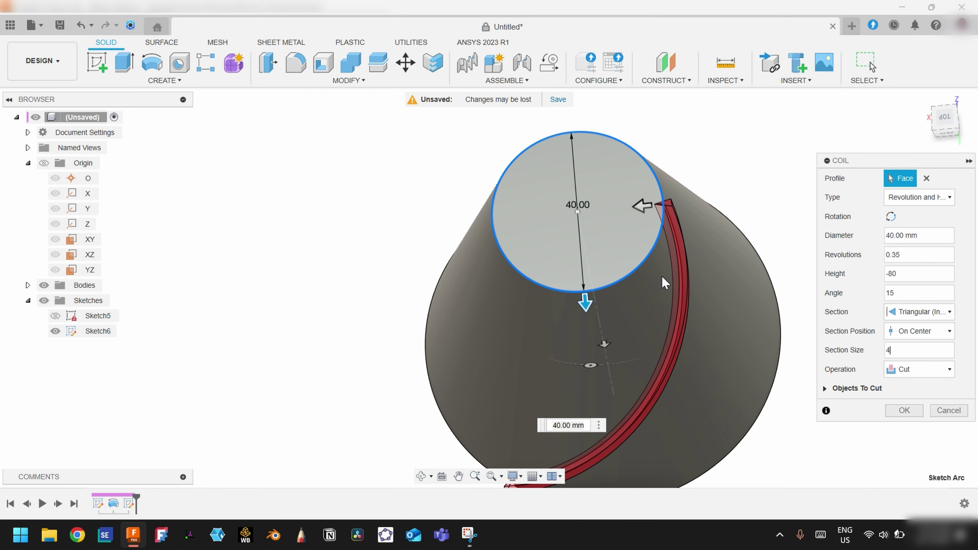
pyautogui.keyDown('shift'); pyautogui.moveTo(635, 354); pyautogui.dragTo(584, 324, button='middle'); pyautogui.keyUp('shift')
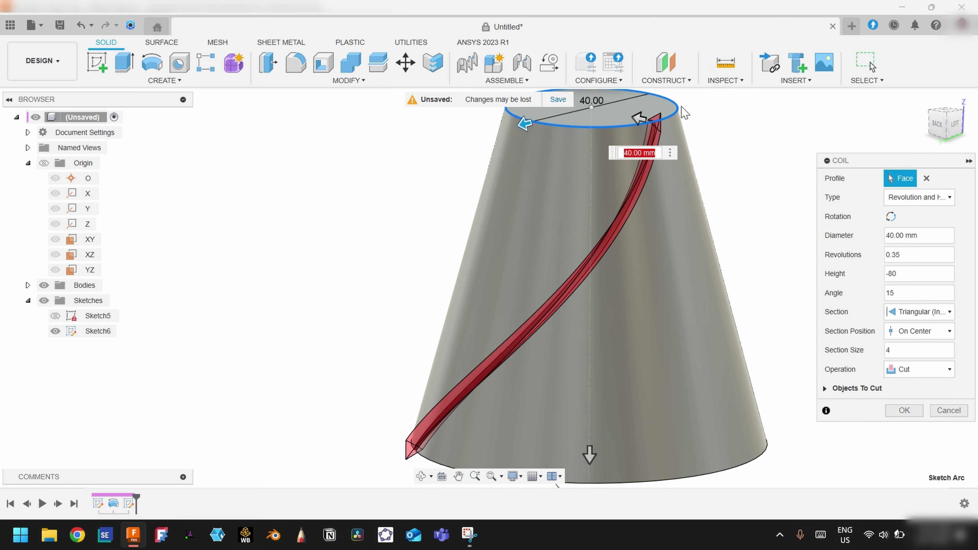
# Apply the coil cut, leaving a spiral groove down the cone's side.
pyautogui.click(902, 412)
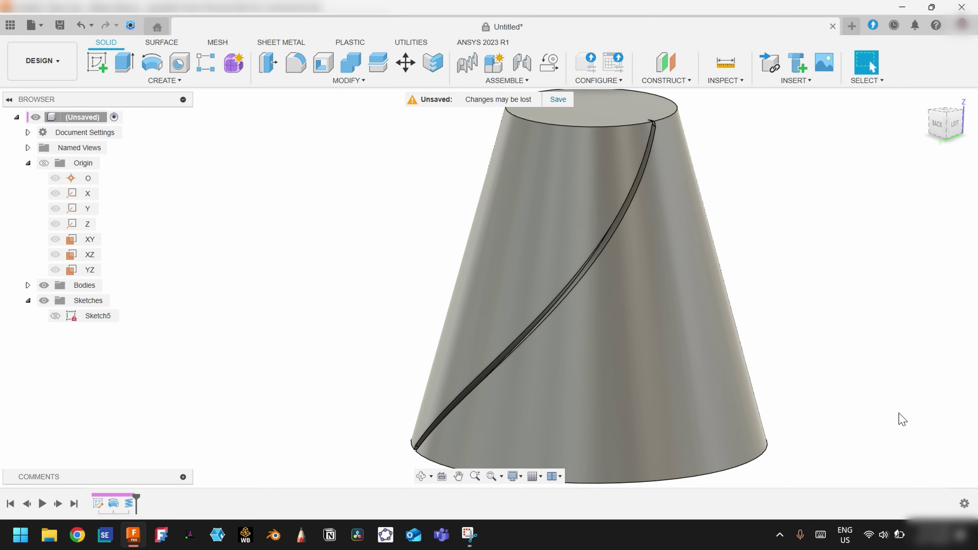
pyautogui.keyDown('shift'); pyautogui.moveTo(590, 276); pyautogui.dragTo(686, 192, button='middle'); pyautogui.keyUp('shift')
pyautogui.scroll(-2, 684, 235)
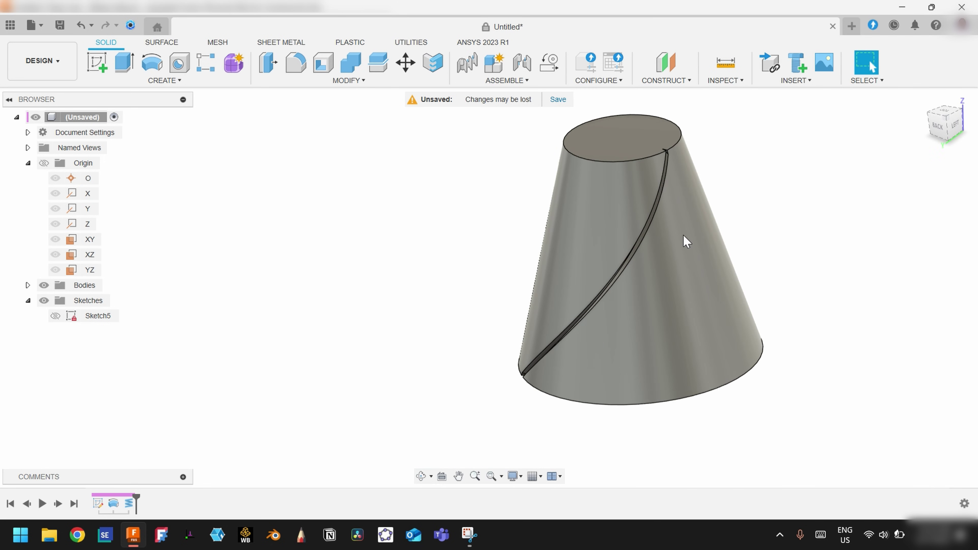
# Mirror the groove feature across the YZ plane so two grooves cross.
pyautogui.click(171, 81)
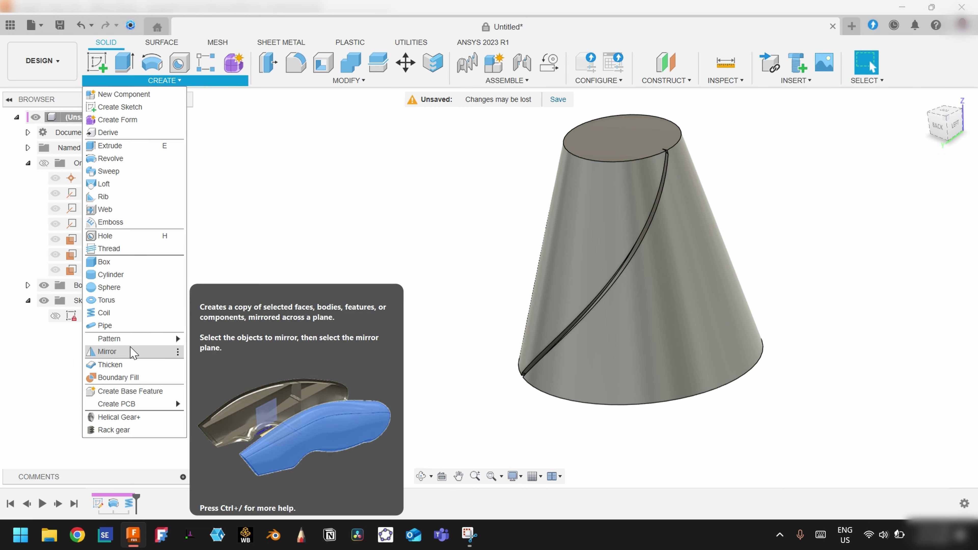
pyautogui.press('Escape')
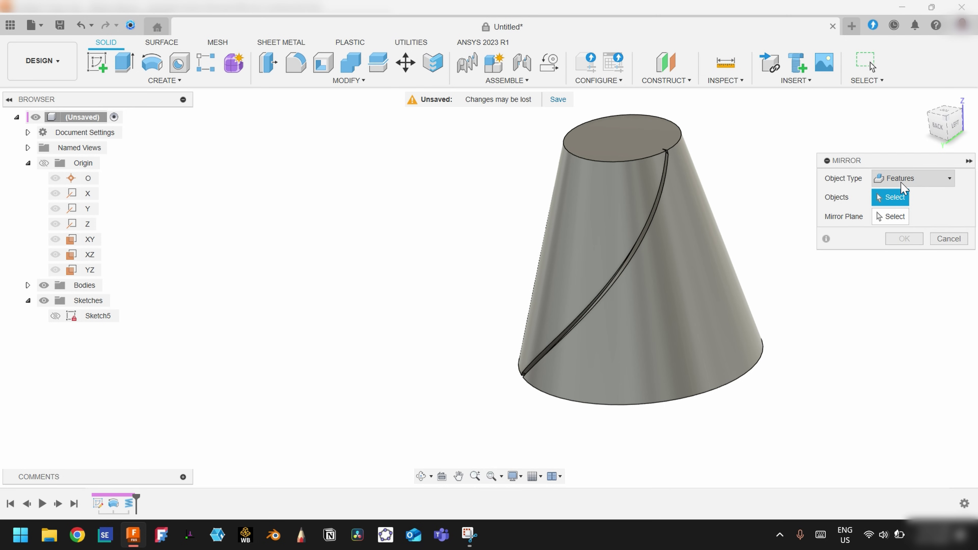
pyautogui.click(130, 504)
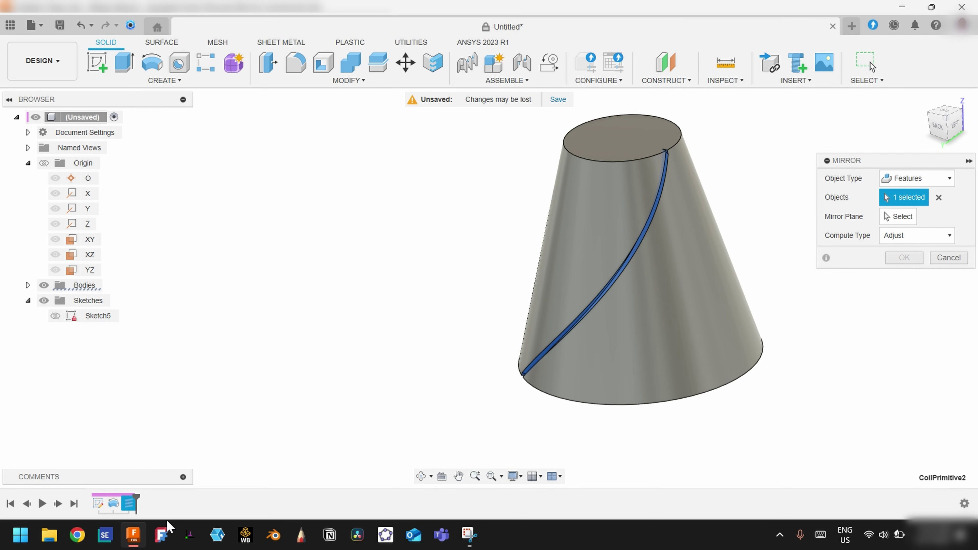
pyautogui.click(890, 222)
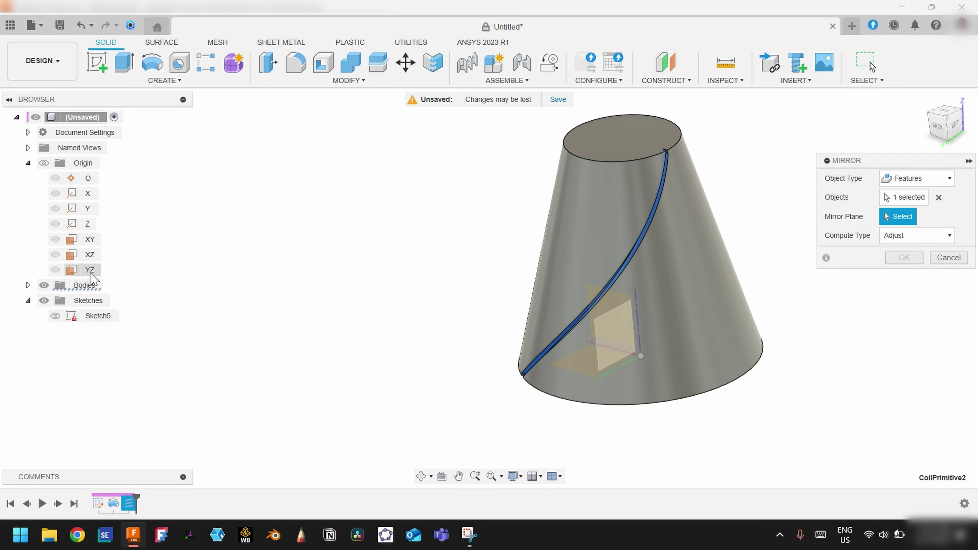
pyautogui.click(607, 302)
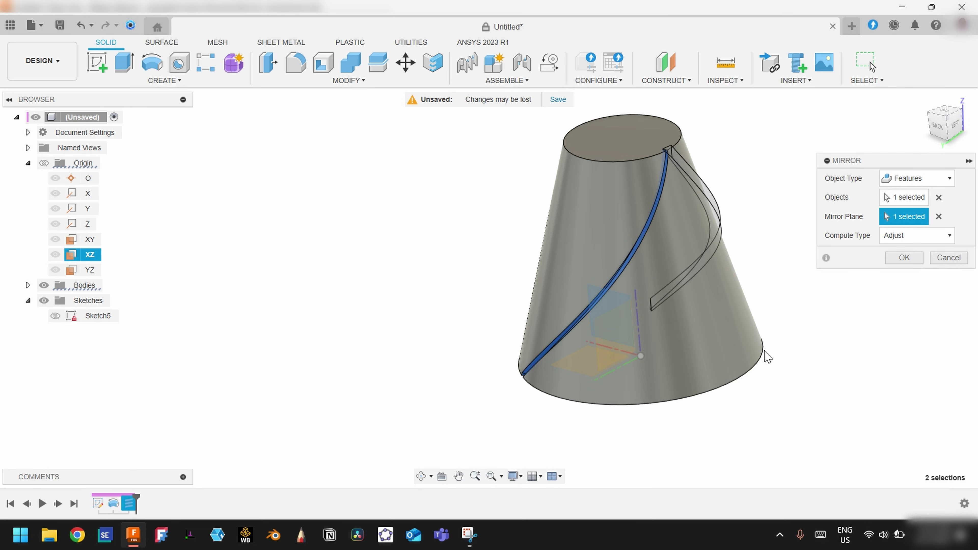
pyautogui.keyDown('shift'); pyautogui.moveTo(764, 353); pyautogui.dragTo(730, 368, button='middle'); pyautogui.keyUp('shift')
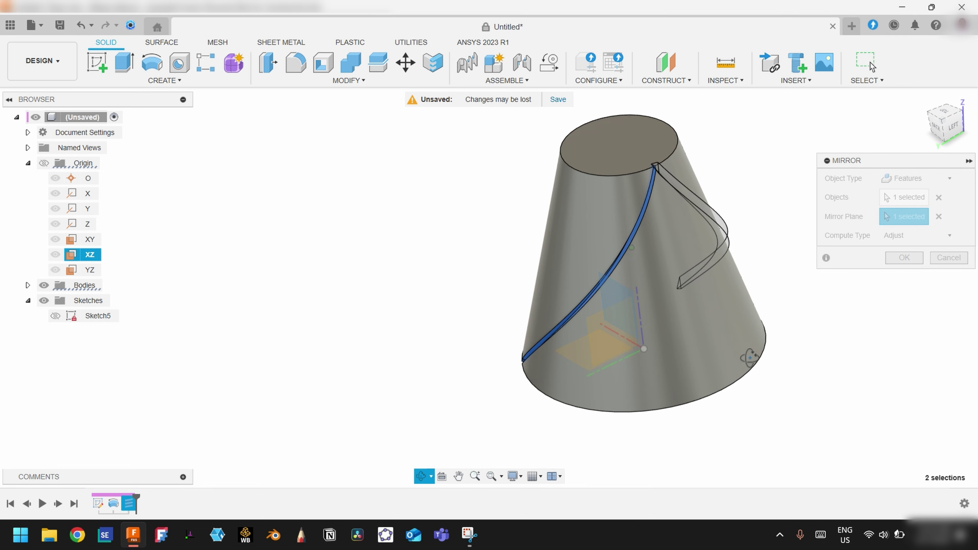
pyautogui.click(939, 217)
pyautogui.click(620, 352)
pyautogui.keyDown('shift'); pyautogui.moveTo(622, 356); pyautogui.dragTo(726, 345, button='middle'); pyautogui.keyUp('shift')
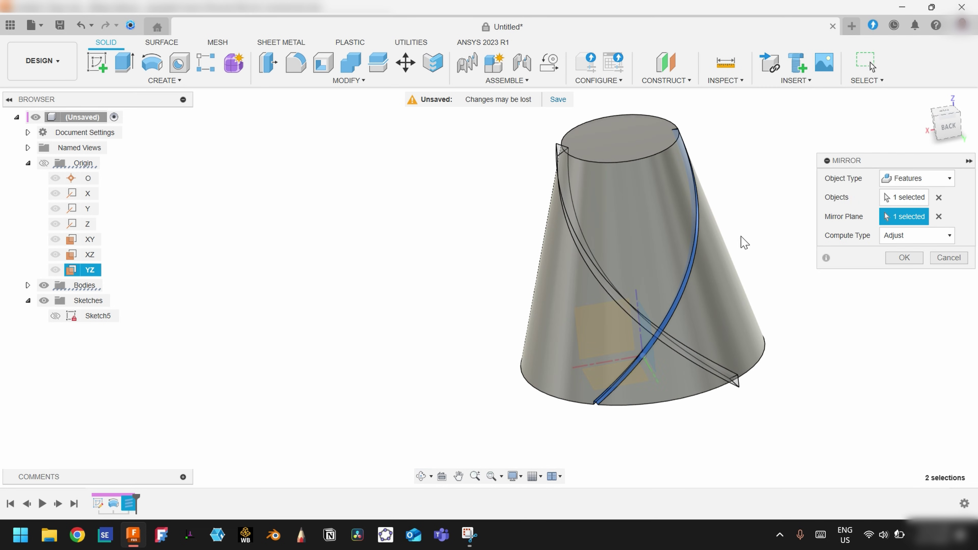
pyautogui.click(904, 258)
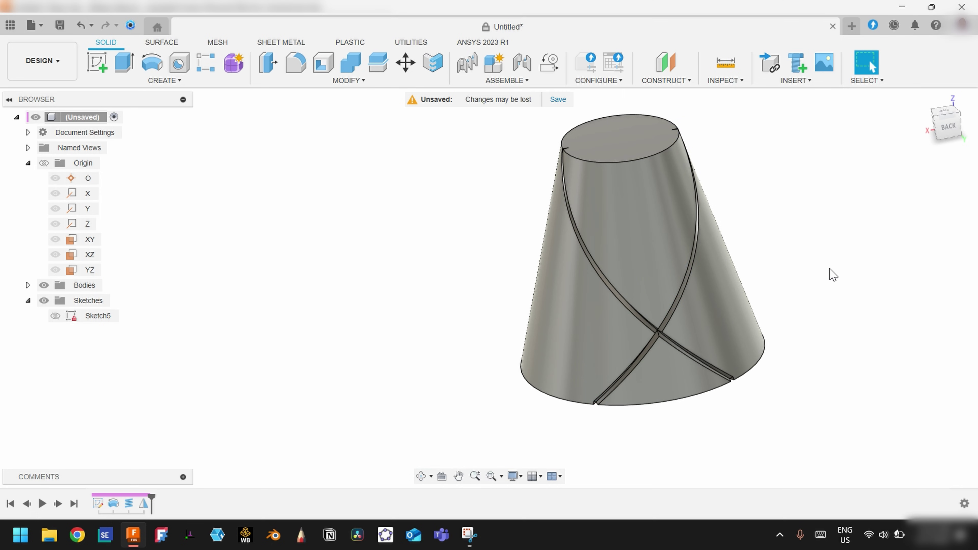
pyautogui.moveTo(518, 373)
pyautogui.keyDown('shift'); pyautogui.mouseDown(button='middle')
pyautogui.moveTo(520, 346)
pyautogui.moveTo(535, 352)
pyautogui.moveTo(509, 373)
pyautogui.mouseUp(button='middle'); pyautogui.keyUp('shift')
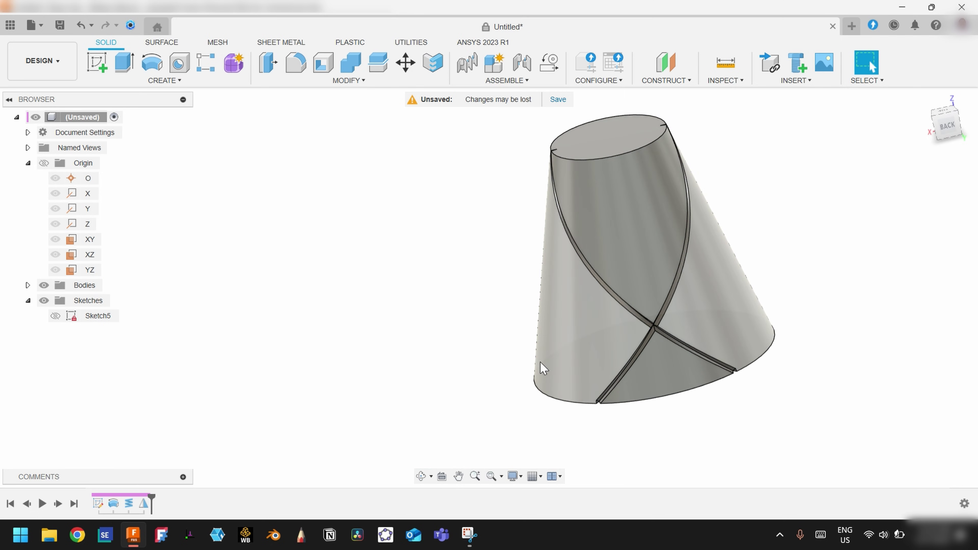
# Circular-pattern both groove features around the cone's top circular edge with quantity 50.
pyautogui.click(205, 64)
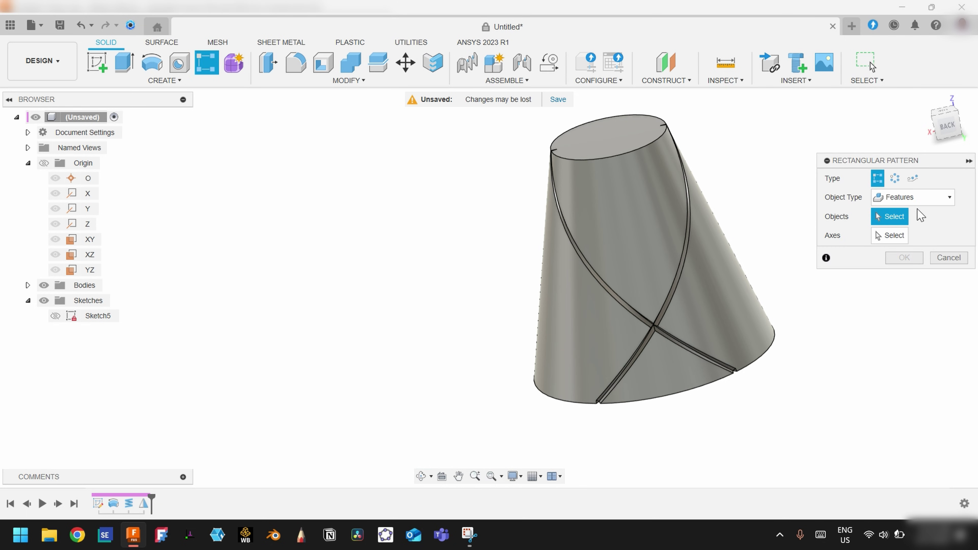
pyautogui.click(895, 178)
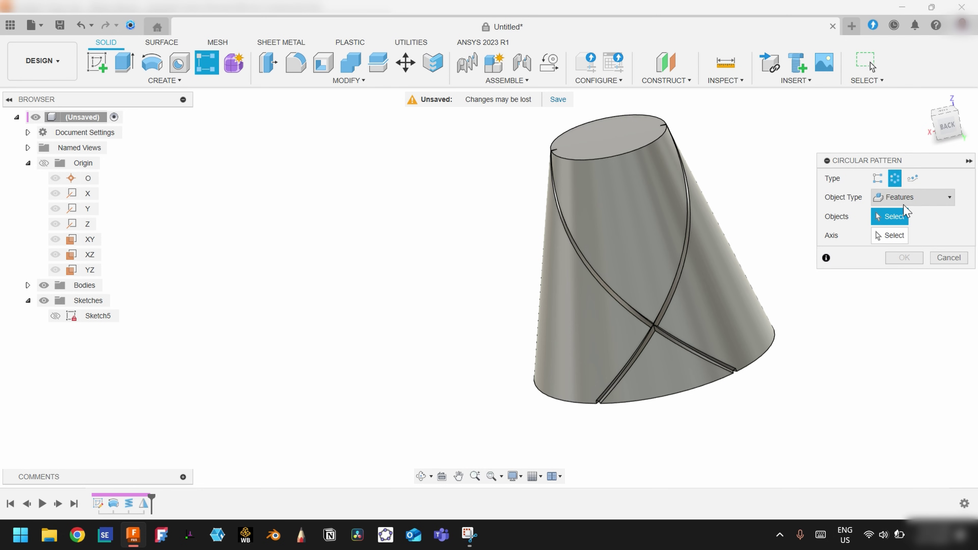
pyautogui.click(143, 503)
pyautogui.keyDown('shift'); pyautogui.click(129, 504); pyautogui.keyUp('shift')
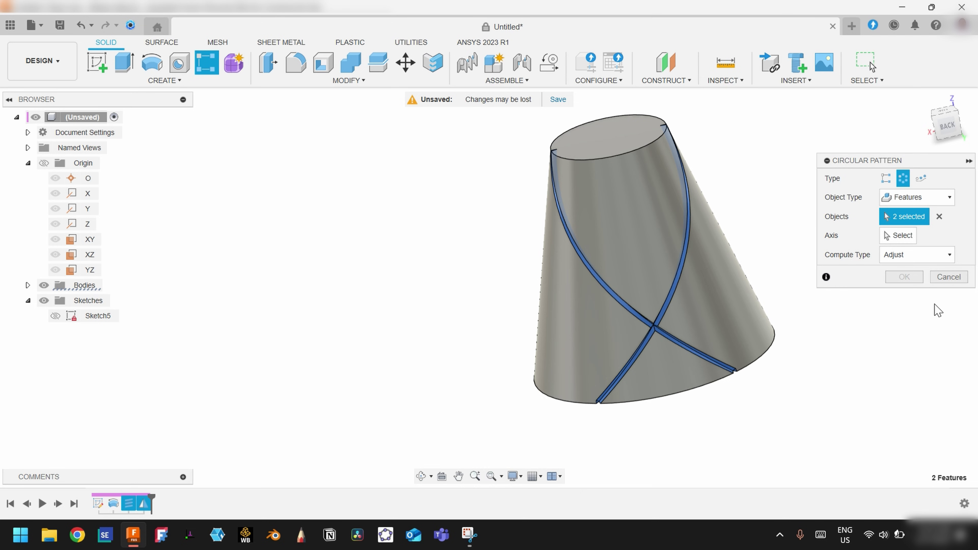
pyautogui.click(899, 236)
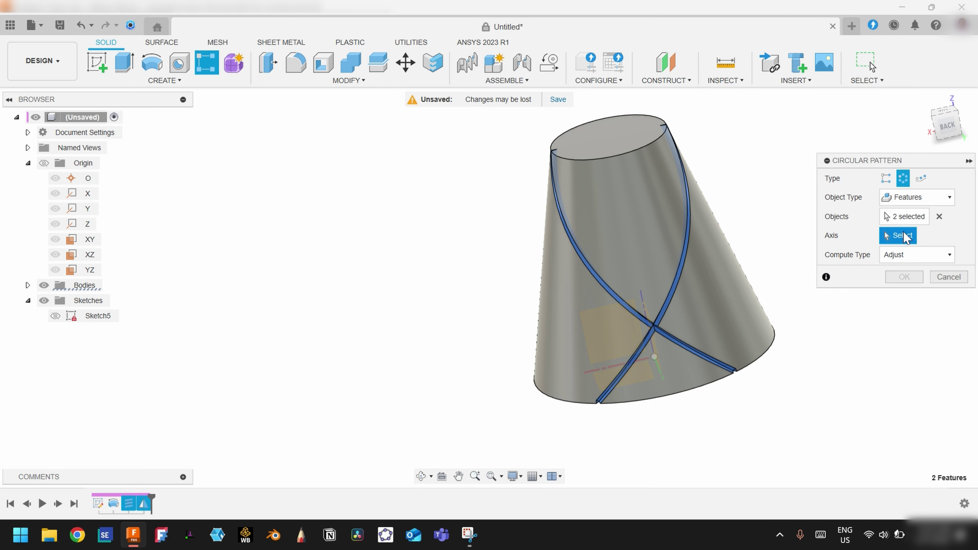
pyautogui.click(645, 155)
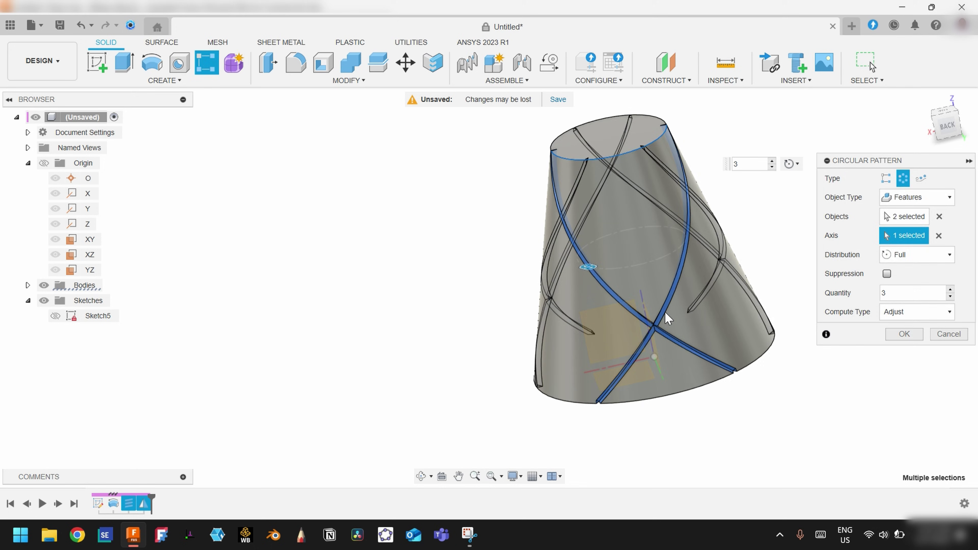
pyautogui.keyDown('shift'); pyautogui.moveTo(668, 318); pyautogui.dragTo(741, 306, button='middle'); pyautogui.keyUp('shift')
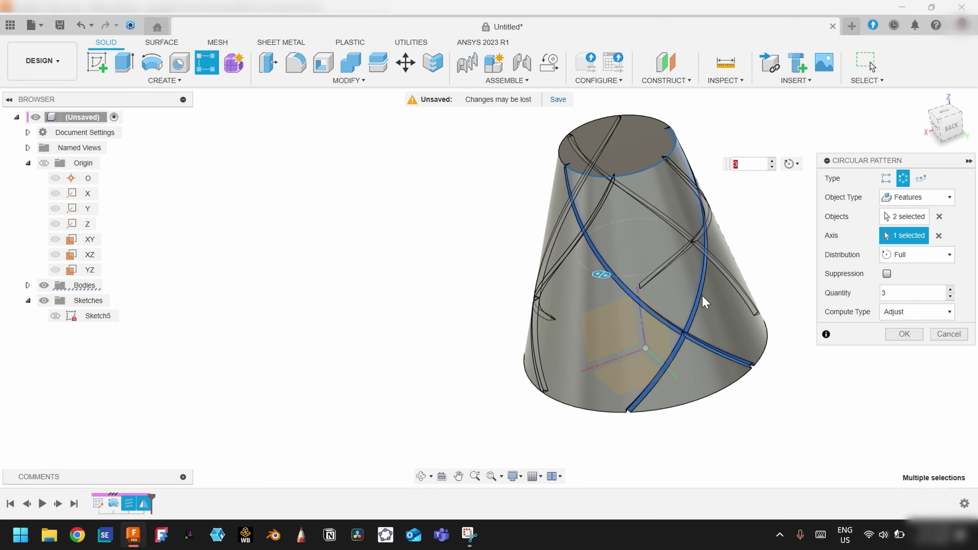
pyautogui.doubleClick(898, 294)
pyautogui.write('50')
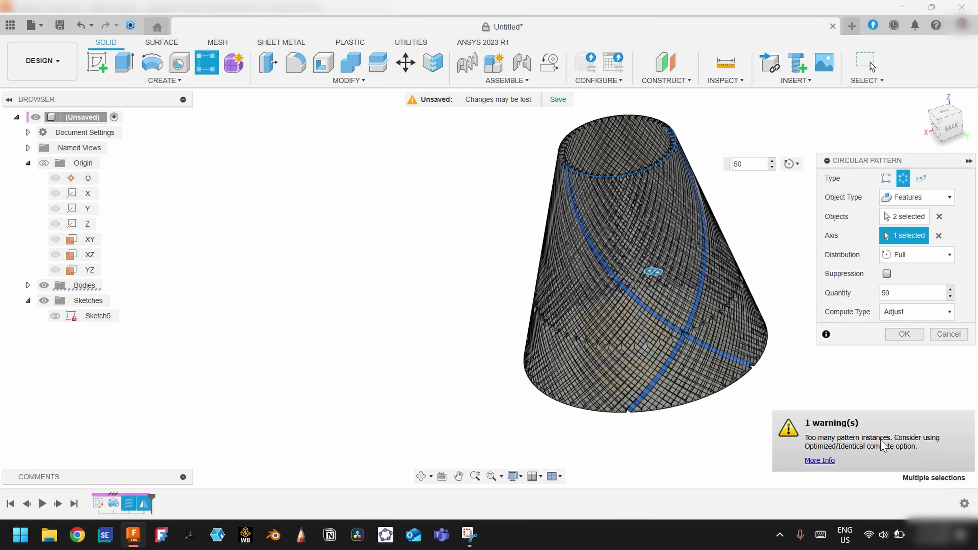
# Apply the circular pattern and orbit to a side view of the diamond-knurled cone.
pyautogui.doubleClick(898, 294)
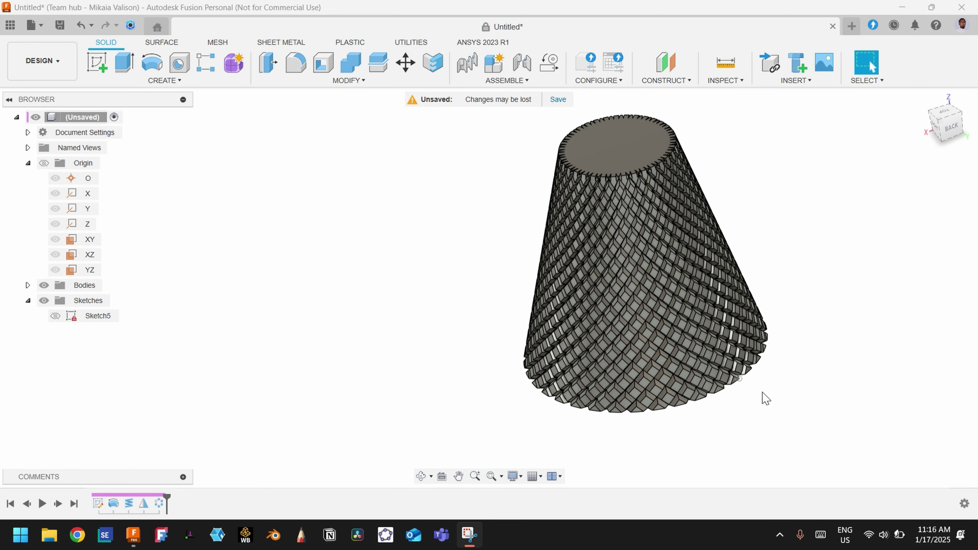
pyautogui.keyDown('shift'); pyautogui.moveTo(765, 398); pyautogui.dragTo(807, 376, button='middle'); pyautogui.keyUp('shift')
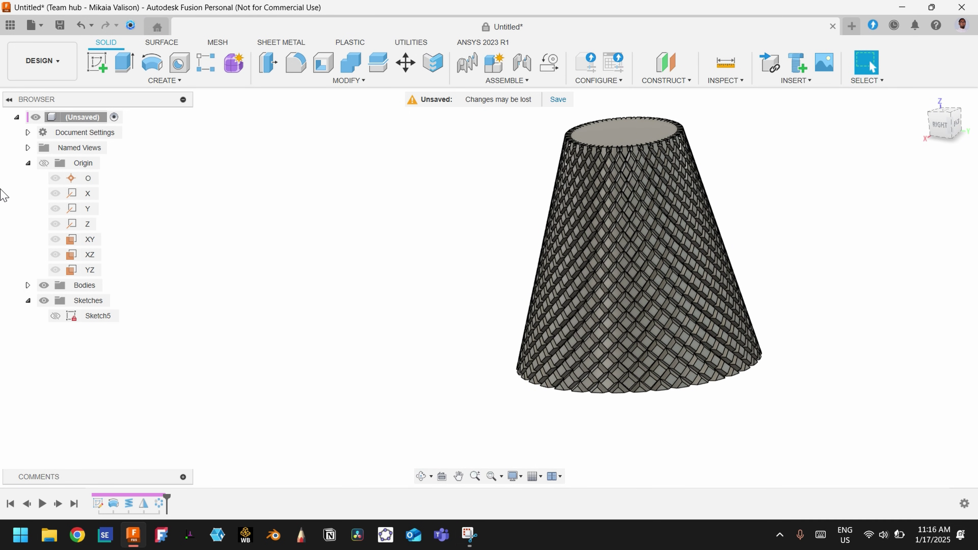
# Start a new sketch on the XZ plane, show Sketch5 and hide the knurled body.
pyautogui.click(88, 254)
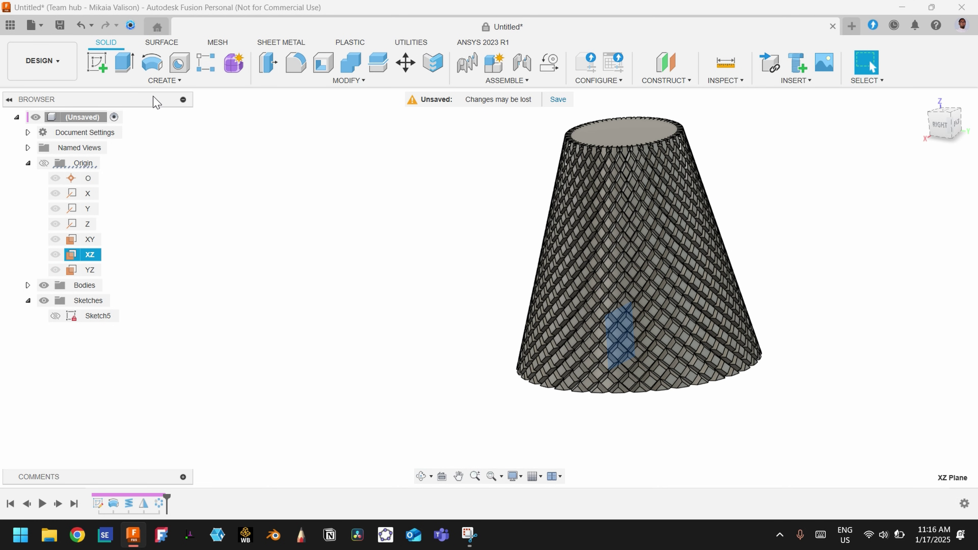
pyautogui.click(96, 62)
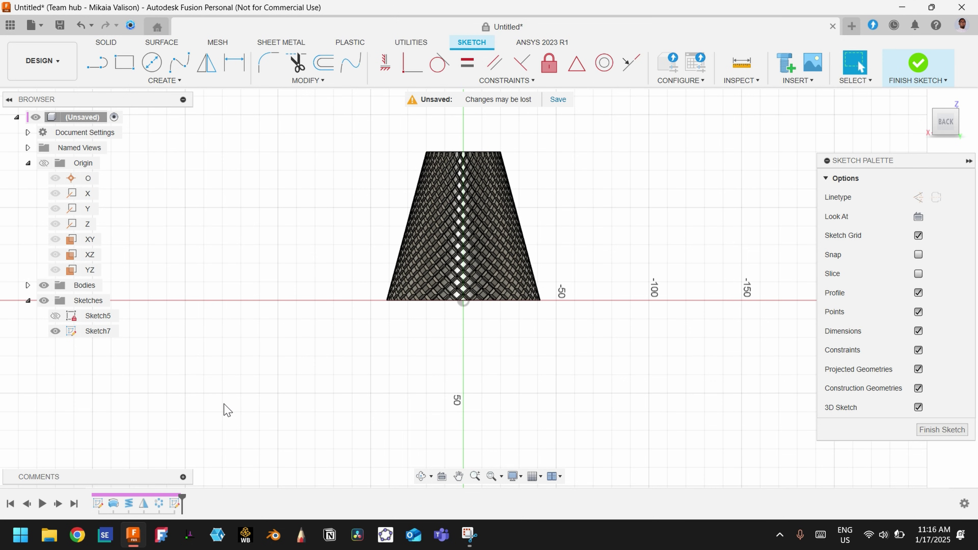
pyautogui.click(58, 318)
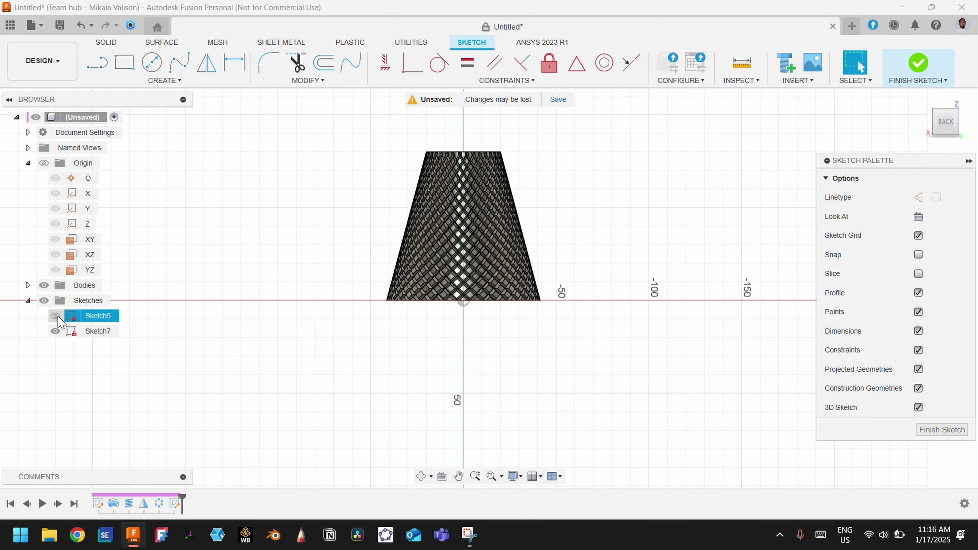
pyautogui.click(58, 334)
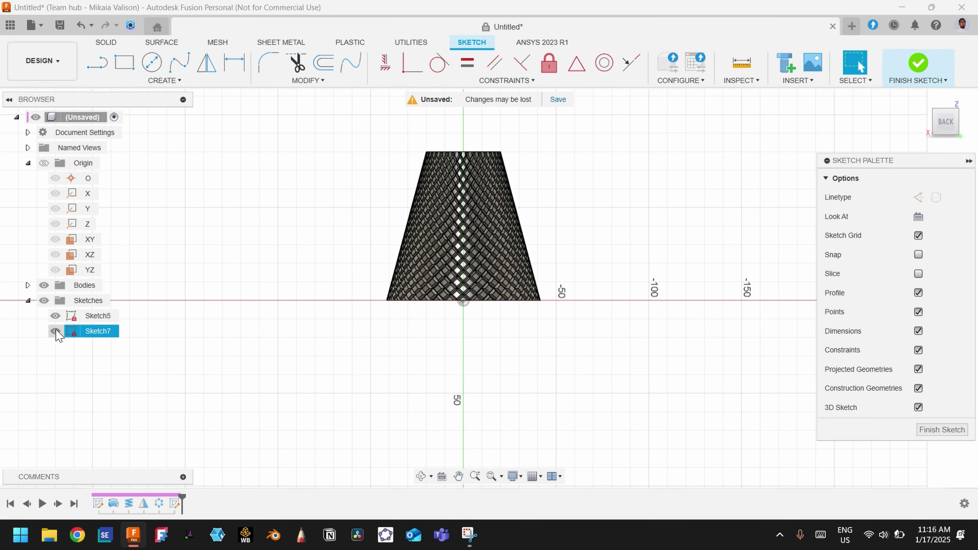
pyautogui.click(44, 285)
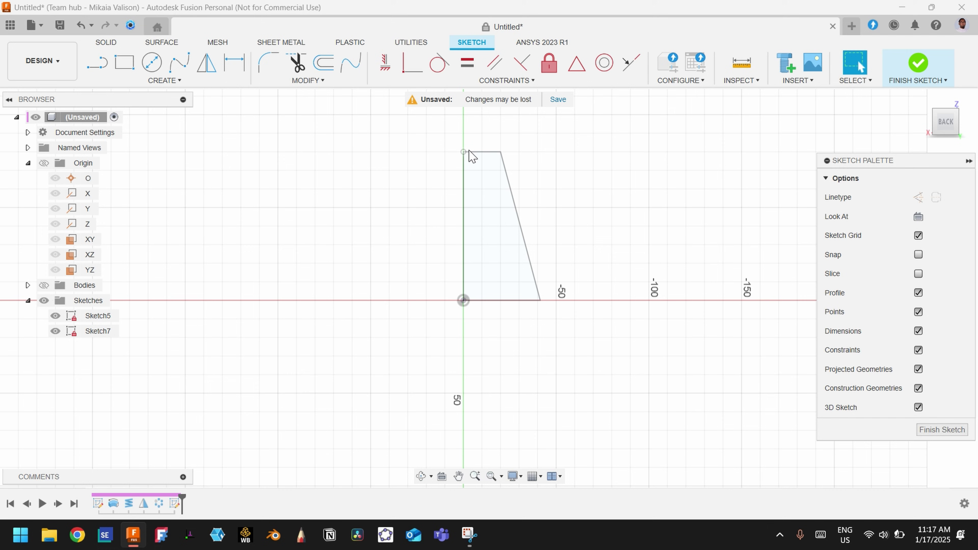
# Project the tapered profile's top, left, bottom and slanted edges into the sketch.
pyautogui.press('p')
pyautogui.click(482, 152)
pyautogui.click(463, 172)
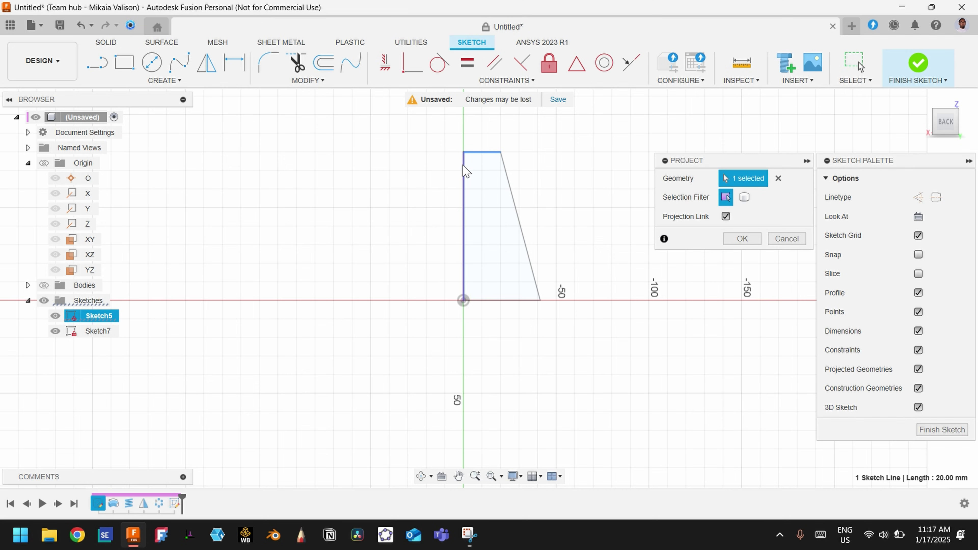
pyautogui.click(529, 301)
pyautogui.click(531, 267)
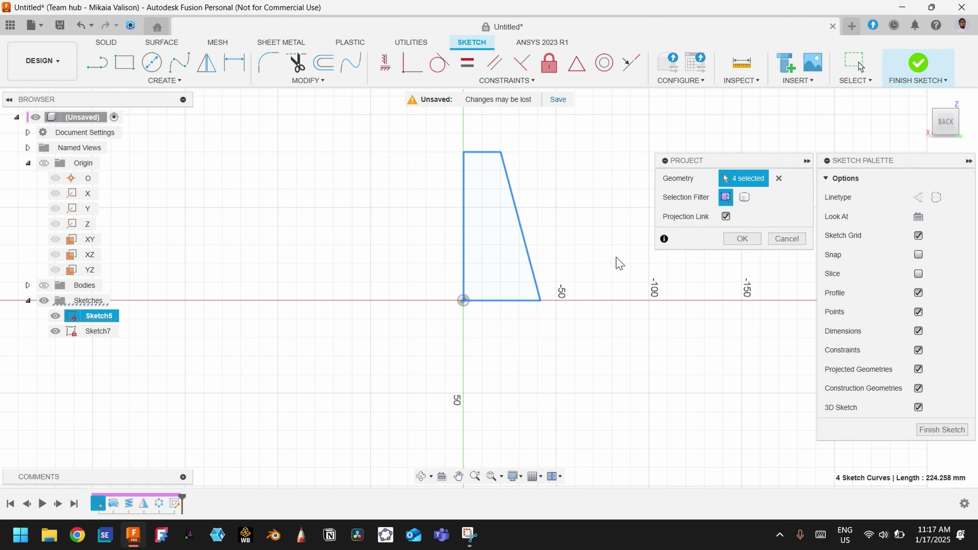
pyautogui.click(742, 239)
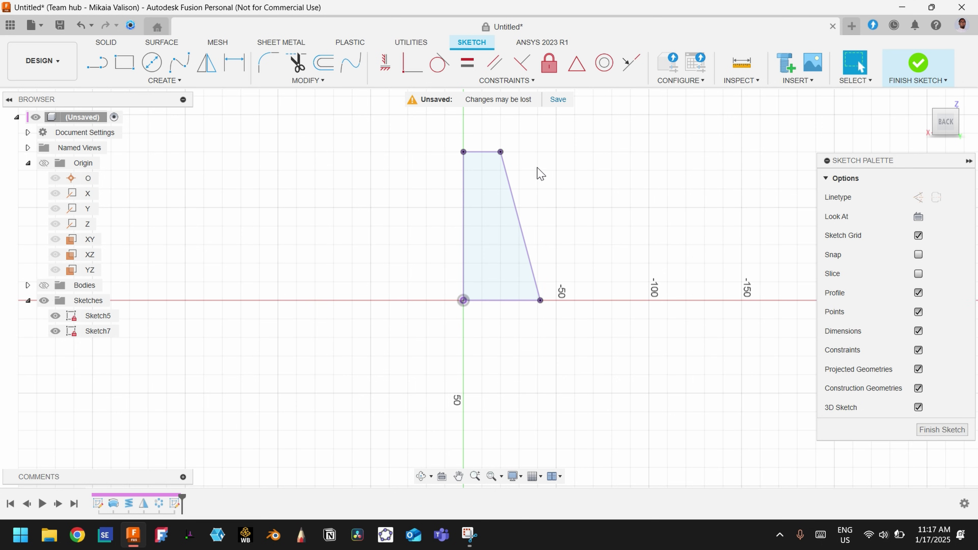
# Offset the slanted edge -1.5 mm toward the inside of the profile.
pyautogui.scroll(2, 510, 158)
pyautogui.press('o')
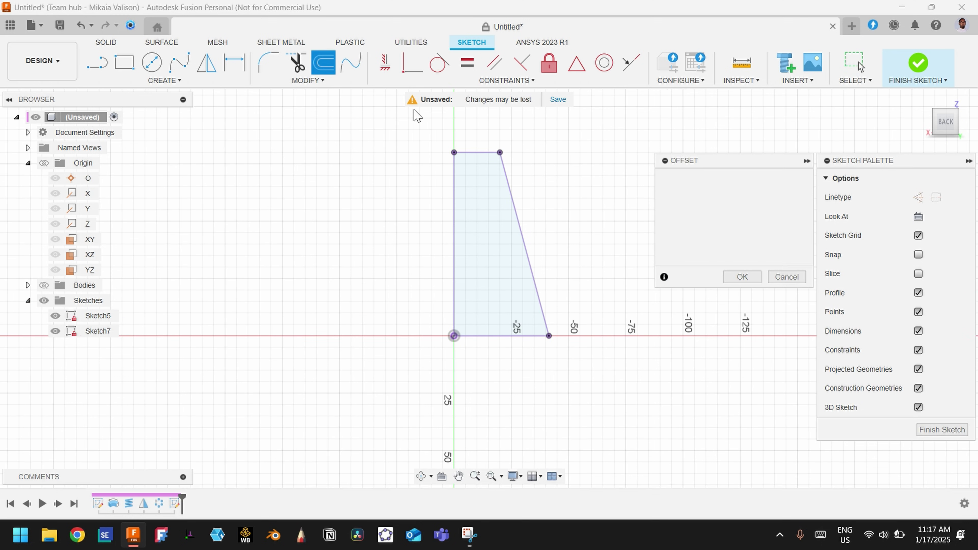
pyautogui.click(505, 175)
pyautogui.scroll(4, 513, 166)
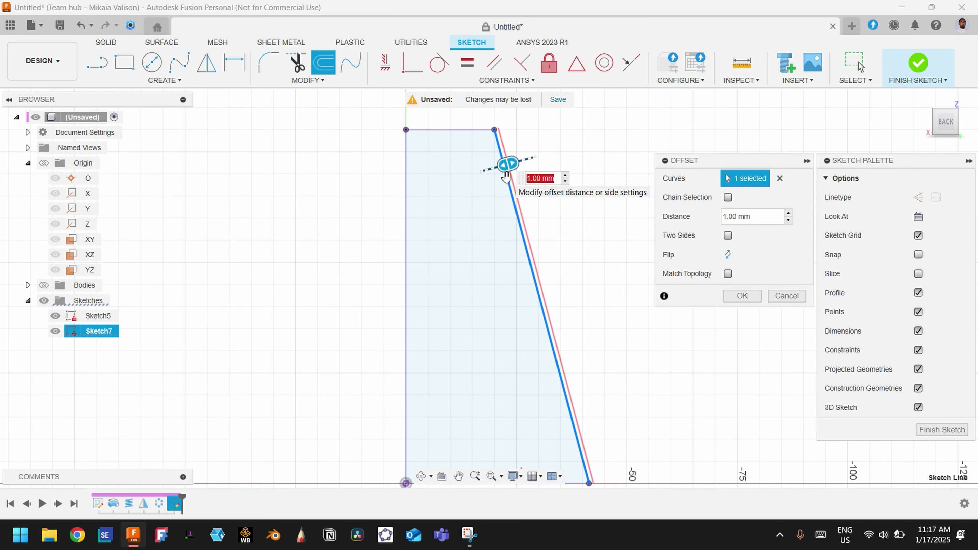
pyautogui.moveTo(510, 158); pyautogui.dragTo(500, 163)
pyautogui.click(725, 218)
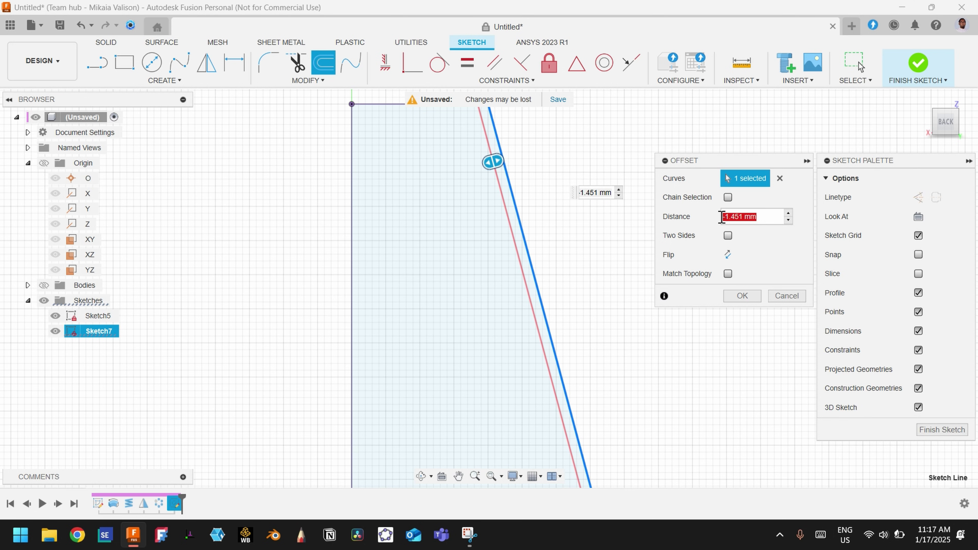
pyautogui.press('BackSpace')
pyautogui.write('-1.5')
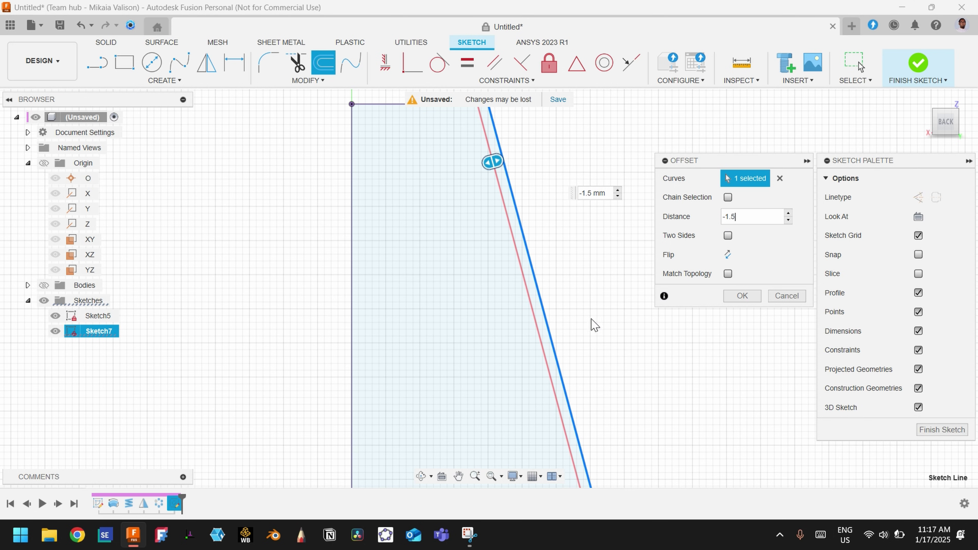
pyautogui.scroll(-2, 595, 325)
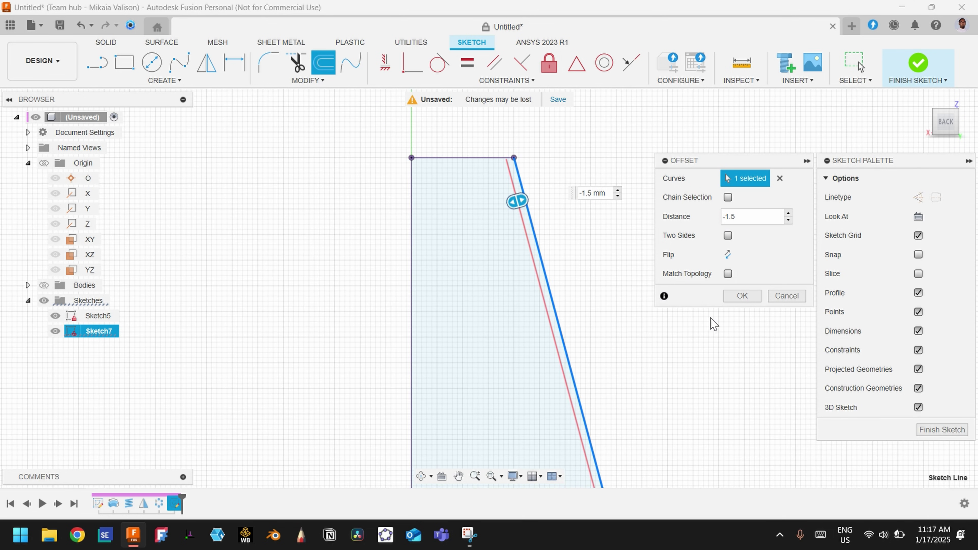
pyautogui.click(742, 297)
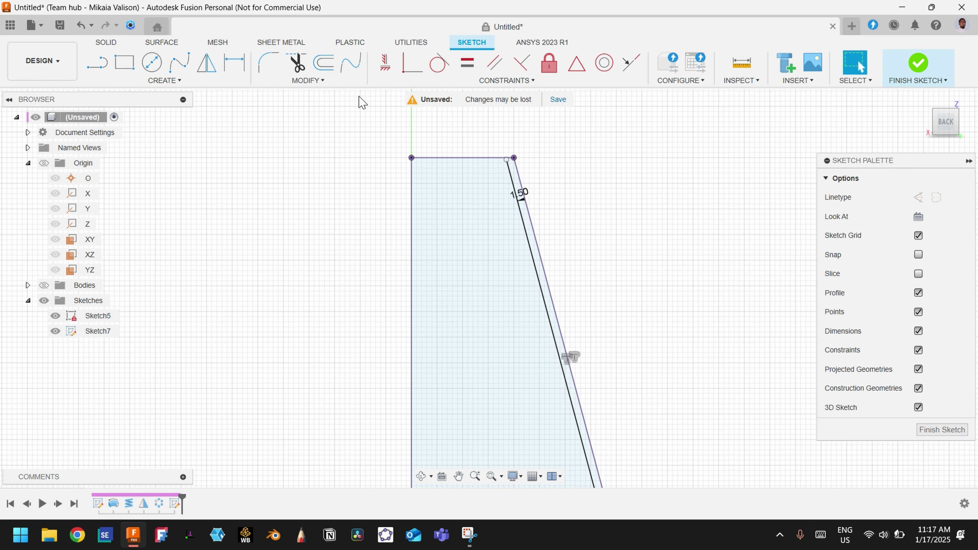
# Extend the offset line's top end to the corner and finish the sketch.
pyautogui.click(313, 80)
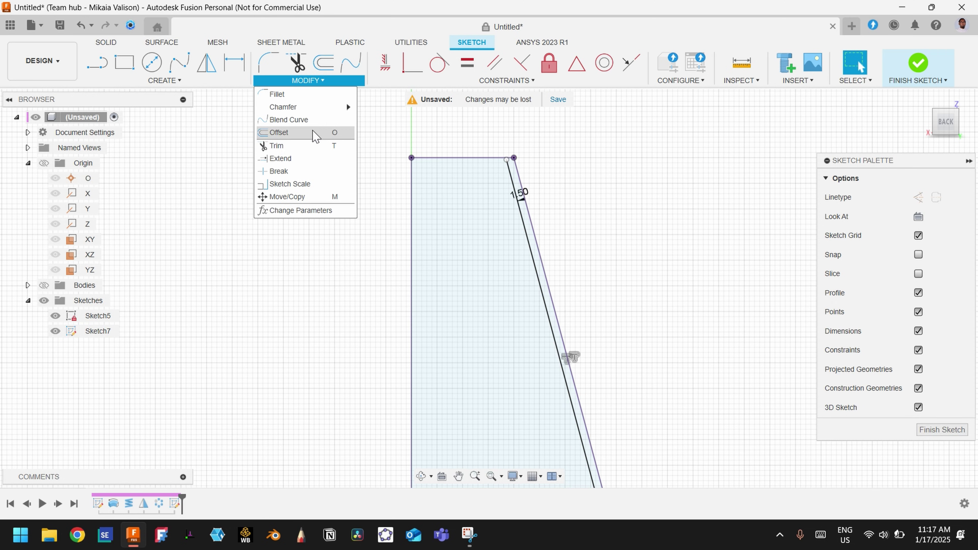
pyautogui.click(304, 159)
pyautogui.click(517, 206)
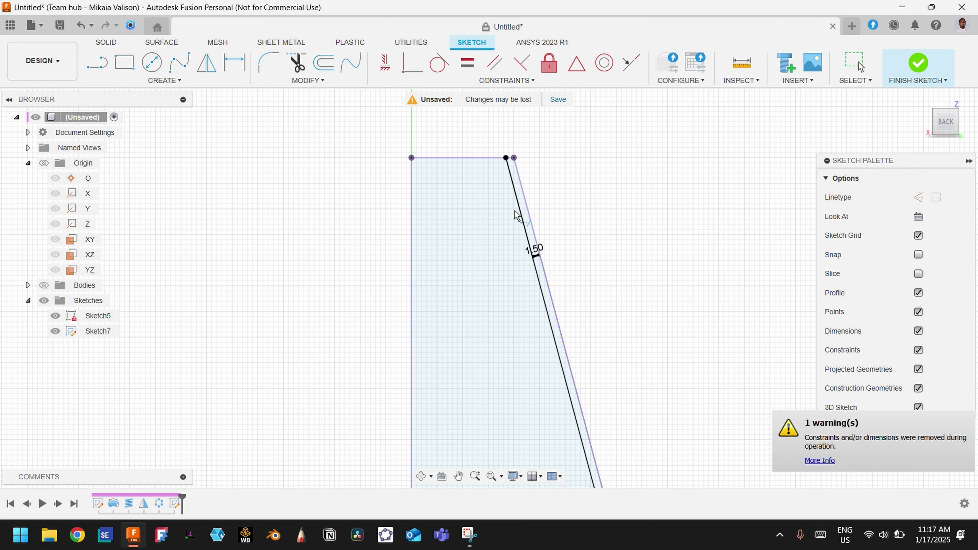
pyautogui.scroll(-2, 613, 437)
pyautogui.scroll(2, 611, 441)
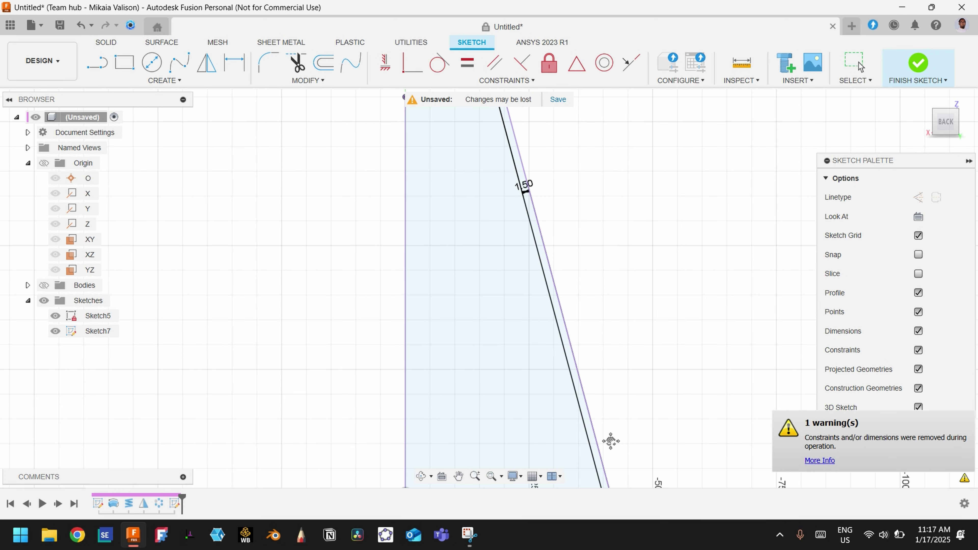
pyautogui.moveTo(611, 441); pyautogui.dragTo(561, 333, button='middle')
pyautogui.scroll(-3, 562, 332)
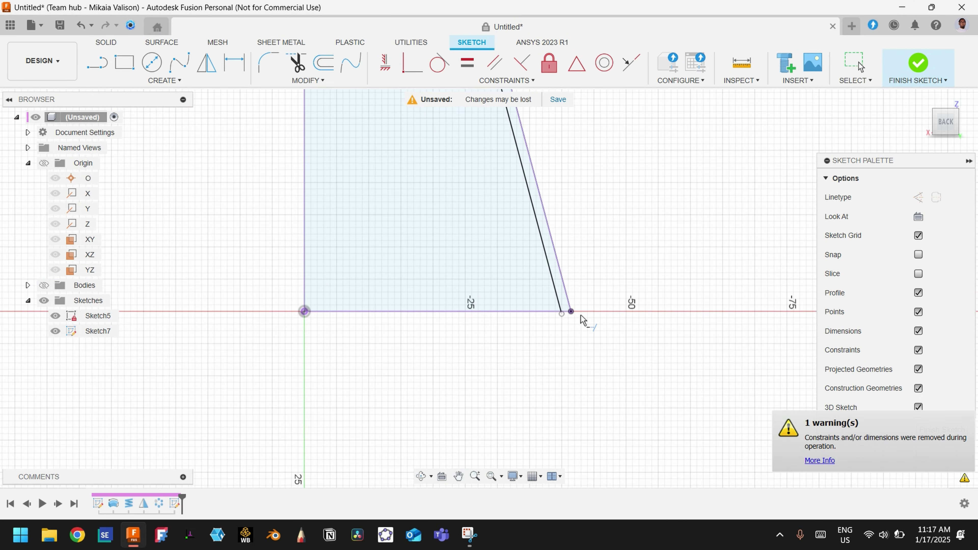
pyautogui.scroll(-5, 583, 319)
pyautogui.click(917, 66)
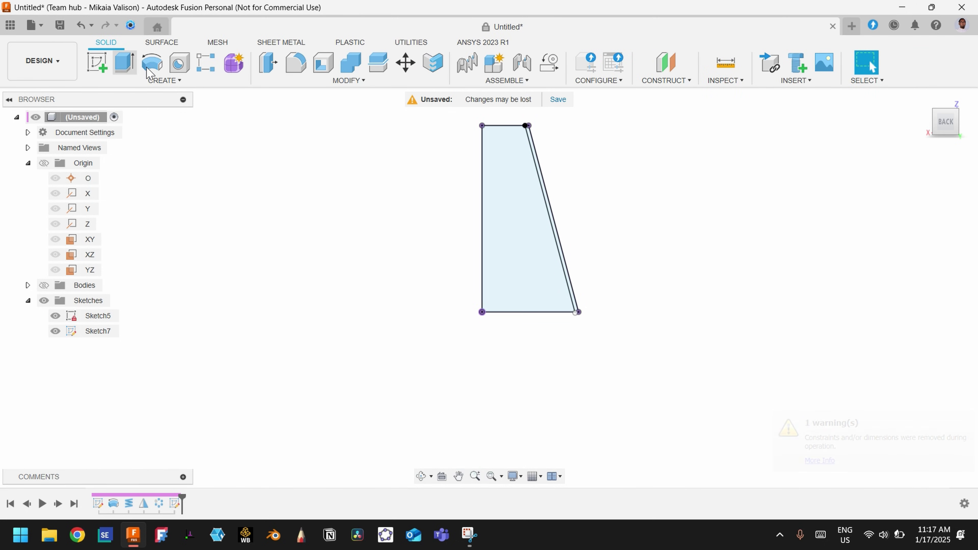
# Start a revolve of the new sketch strip about its left vertical edge, with Sketch5 hidden.
pyautogui.click(151, 64)
pyautogui.scroll(2, 524, 179)
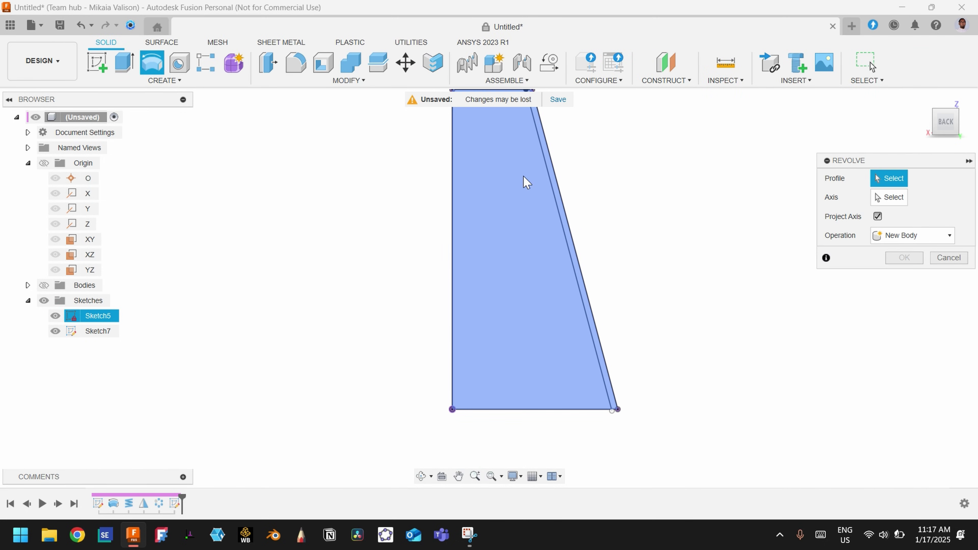
pyautogui.scroll(-2, 489, 197)
pyautogui.scroll(3, 485, 154)
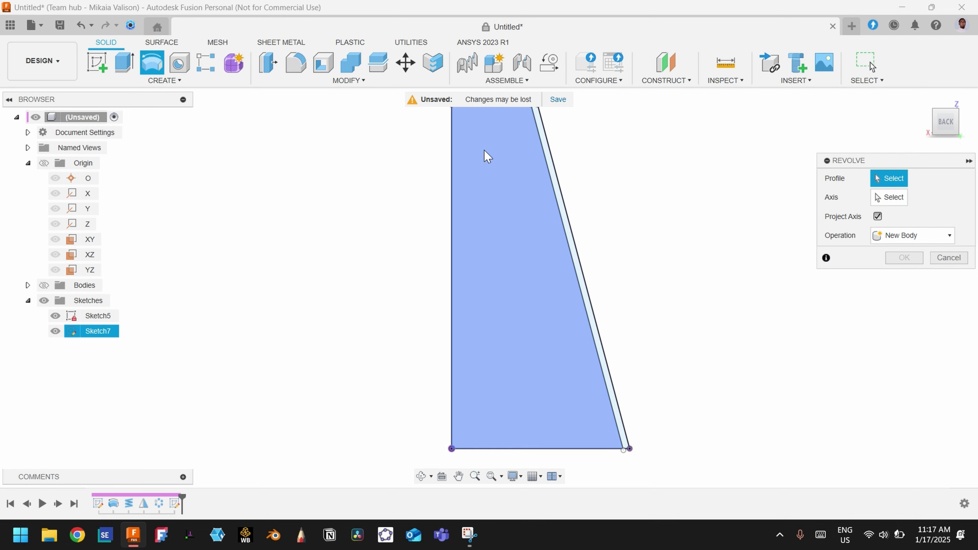
pyautogui.click(56, 316)
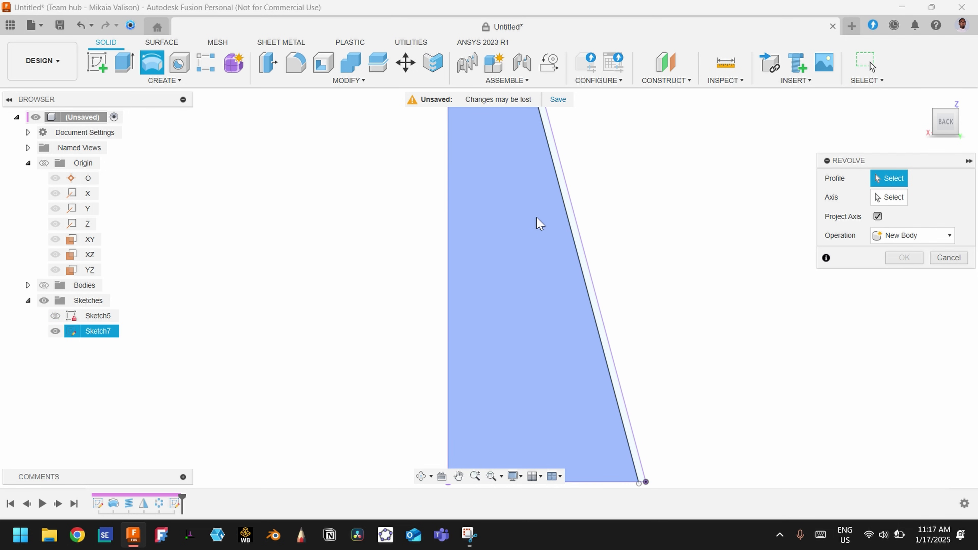
pyautogui.click(537, 221)
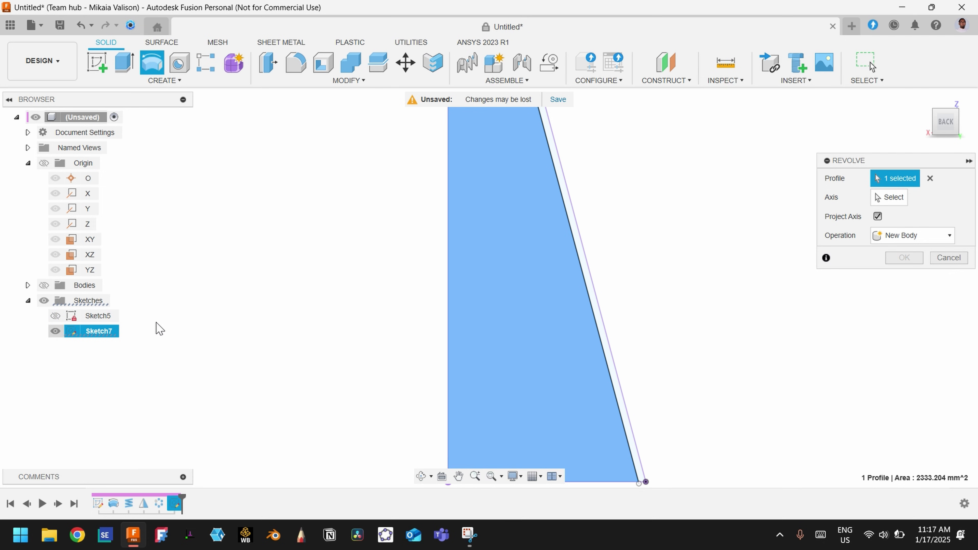
pyautogui.click(891, 199)
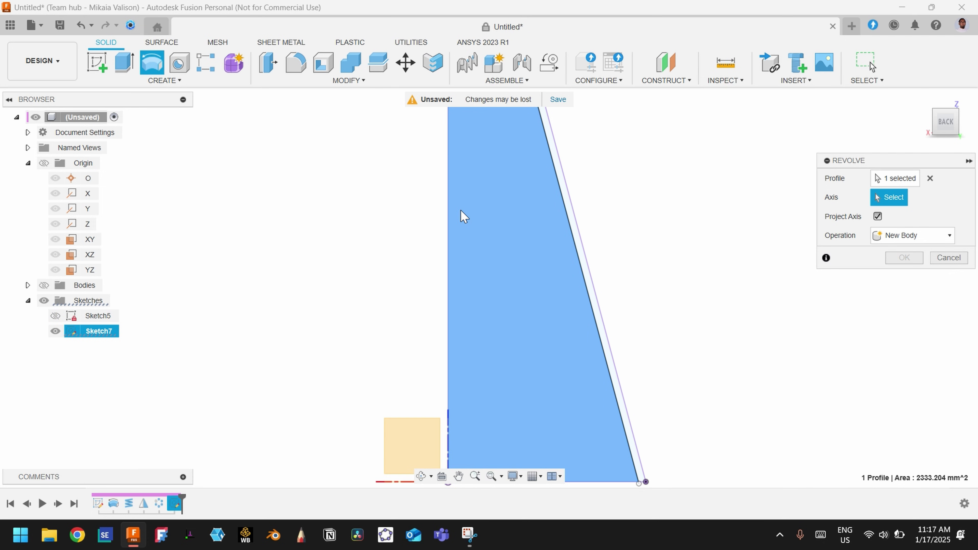
pyautogui.click(449, 210)
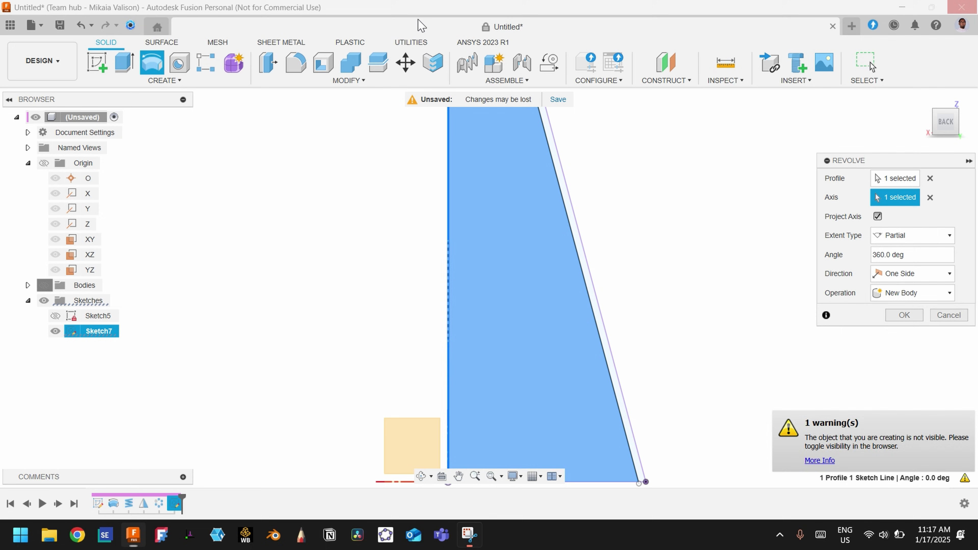
# Set the revolve operation to Cut over a full 360°.
pyautogui.click(926, 301)
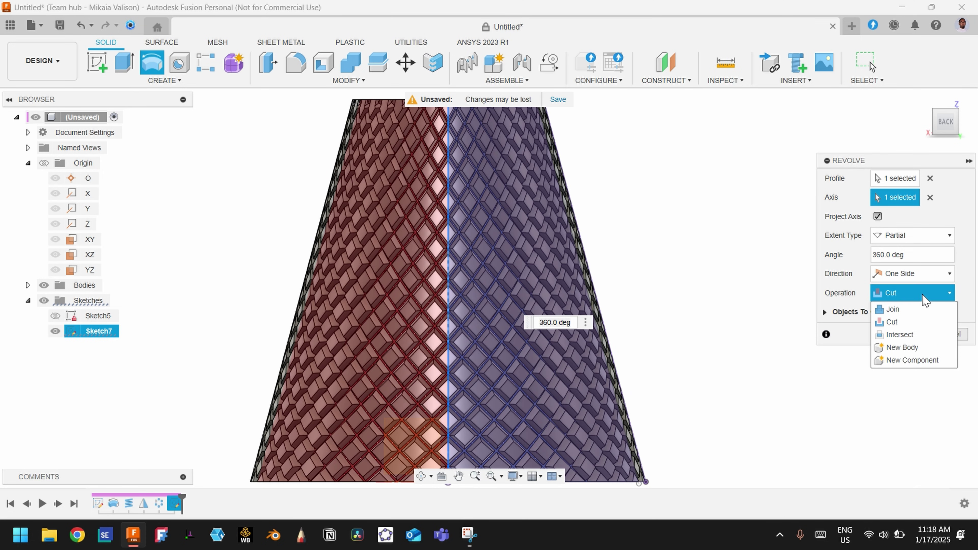
pyautogui.click(893, 322)
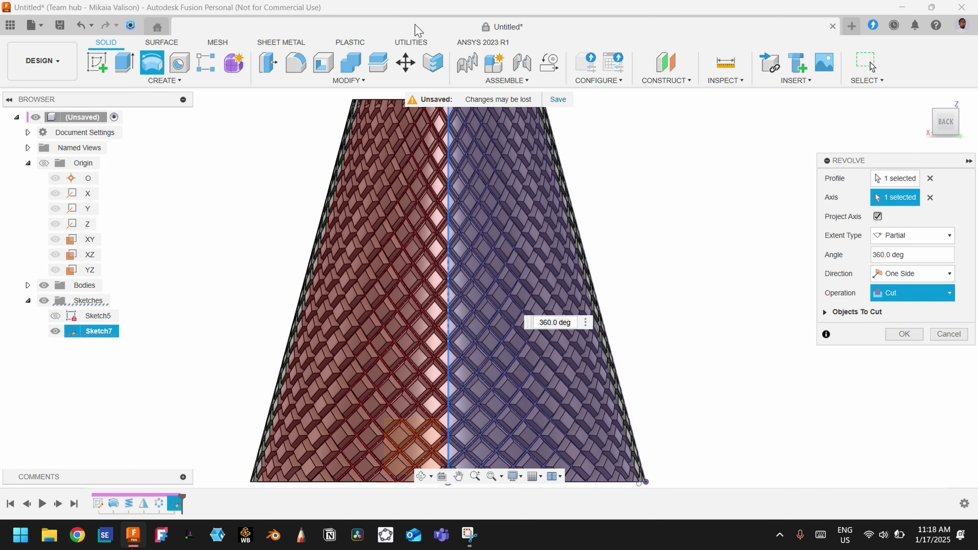
pyautogui.press('Up')
pyautogui.click(901, 316)
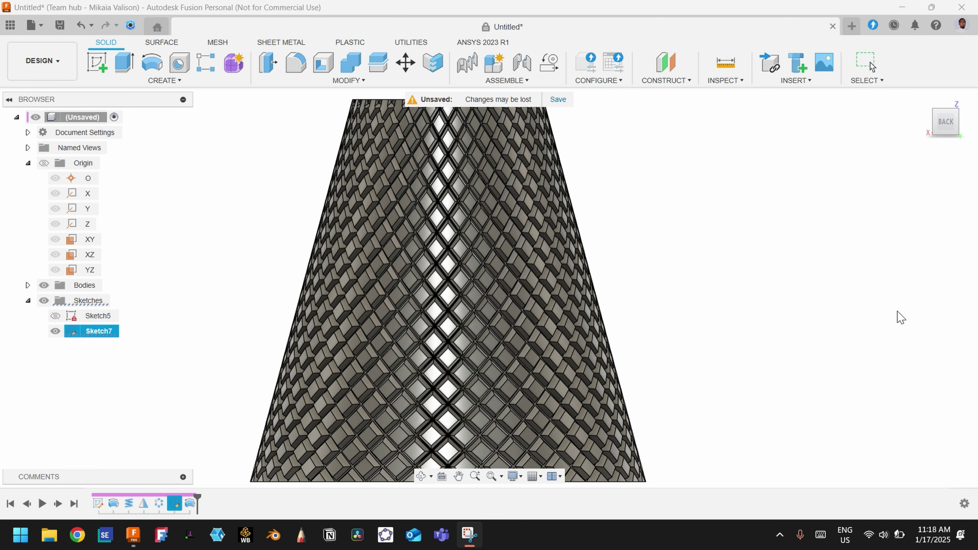
pyautogui.moveTo(416, 231)
pyautogui.keyDown('shift'); pyautogui.mouseDown(button='middle')
pyautogui.moveTo(443, 250)
pyautogui.moveTo(448, 208)
pyautogui.moveTo(413, 141)
pyautogui.moveTo(430, 124)
pyautogui.moveTo(424, 158)
pyautogui.moveTo(425, 148)
pyautogui.mouseUp(button='middle'); pyautogui.keyUp('shift')
pyautogui.scroll(-5, 424, 148)
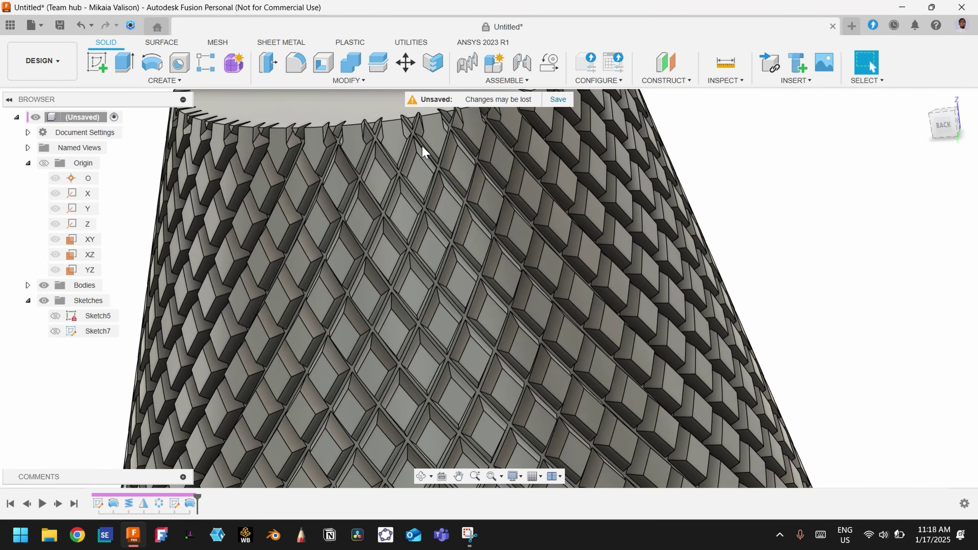
pyautogui.scroll(-10, 452, 241)
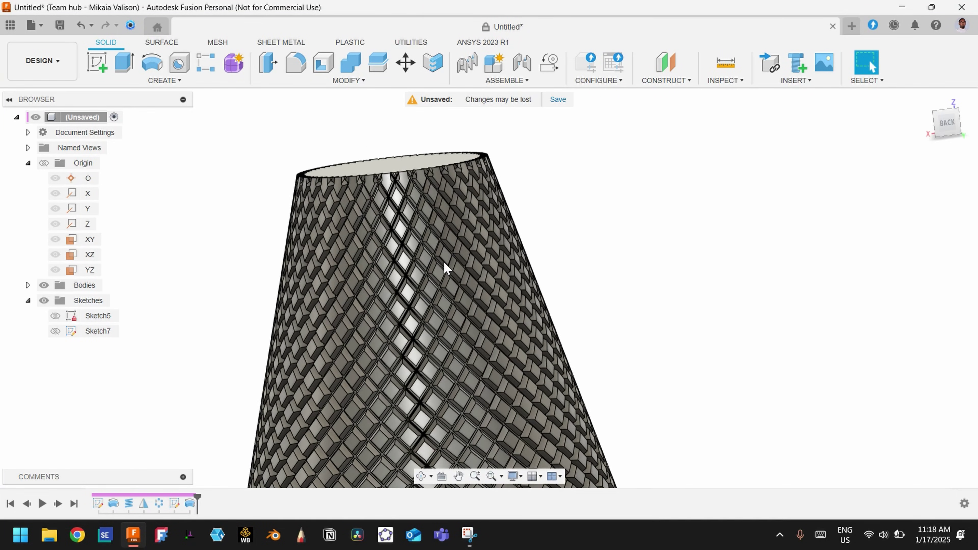
pyautogui.moveTo(477, 292); pyautogui.dragTo(500, 274, button='middle')
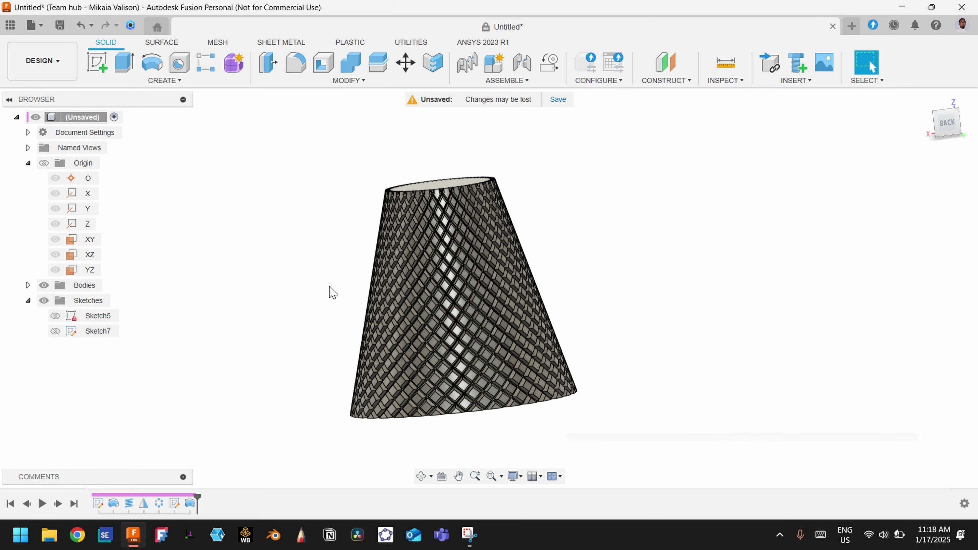
pyautogui.keyDown('shift'); pyautogui.moveTo(332, 293); pyautogui.dragTo(352, 297, button='middle'); pyautogui.keyUp('shift')
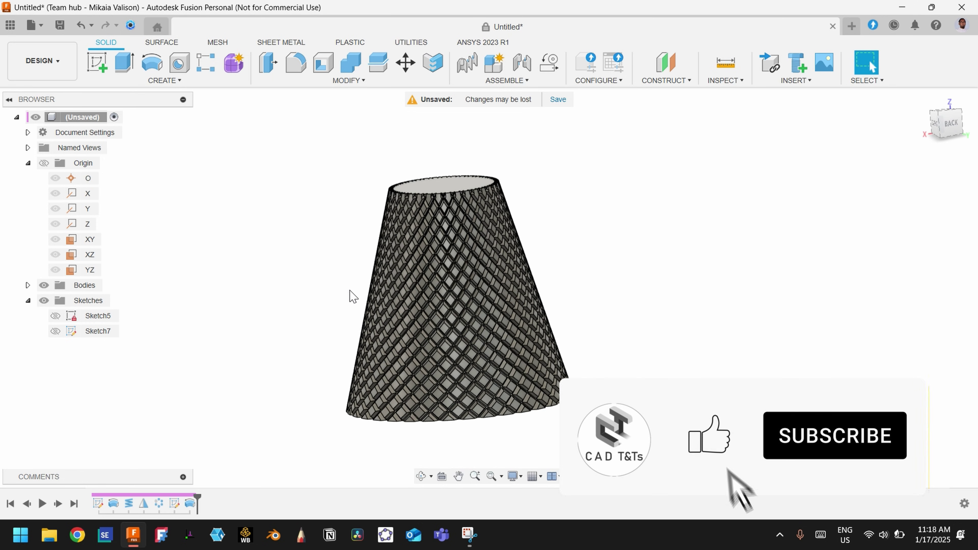